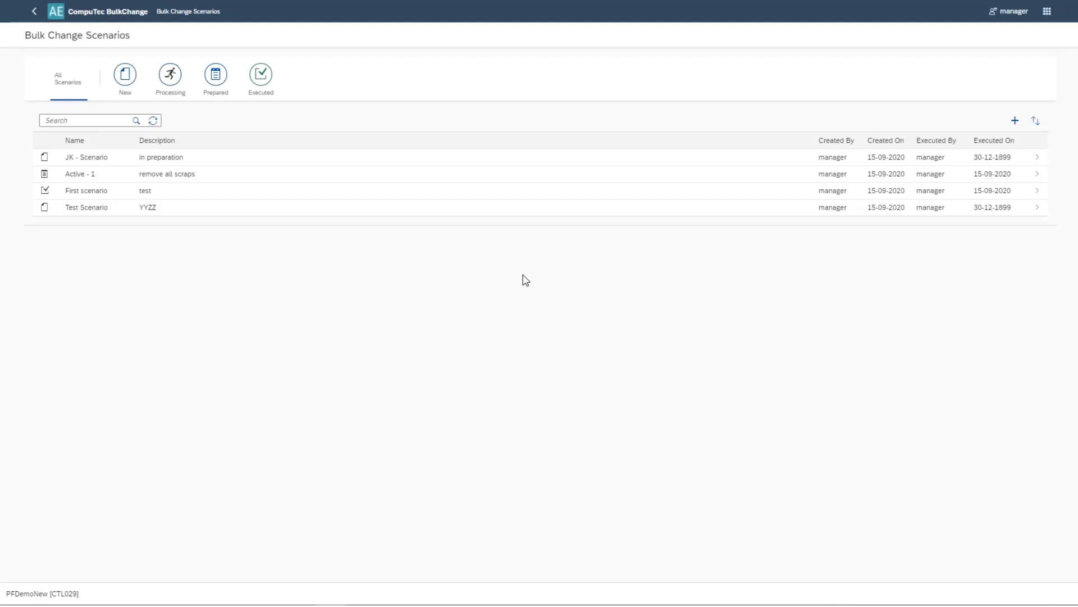
- Create a new bulk change scenario named "Replacement Item"
{"action": "left_click", "coordinate": [1015, 120]}
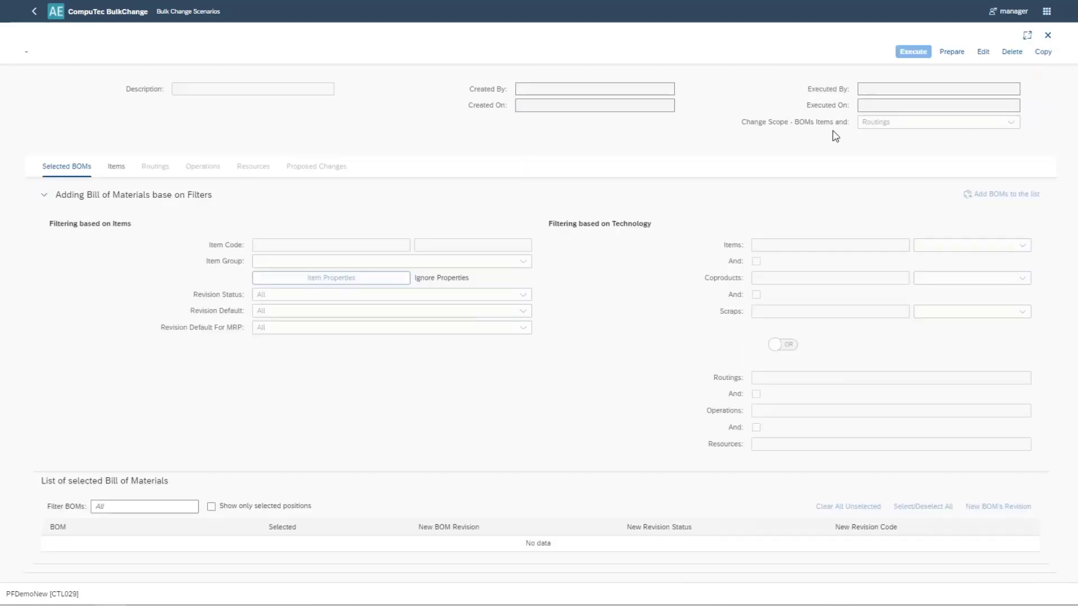
{"action": "left_click", "coordinate": [257, 72]}
{"action": "type", "text": "REpl"}
{"action": "key", "text": "BackSpace"}
{"action": "key", "text": "BackSpace"}
{"action": "key", "text": "BackSpace"}
{"action": "type", "text": "eplacement "}
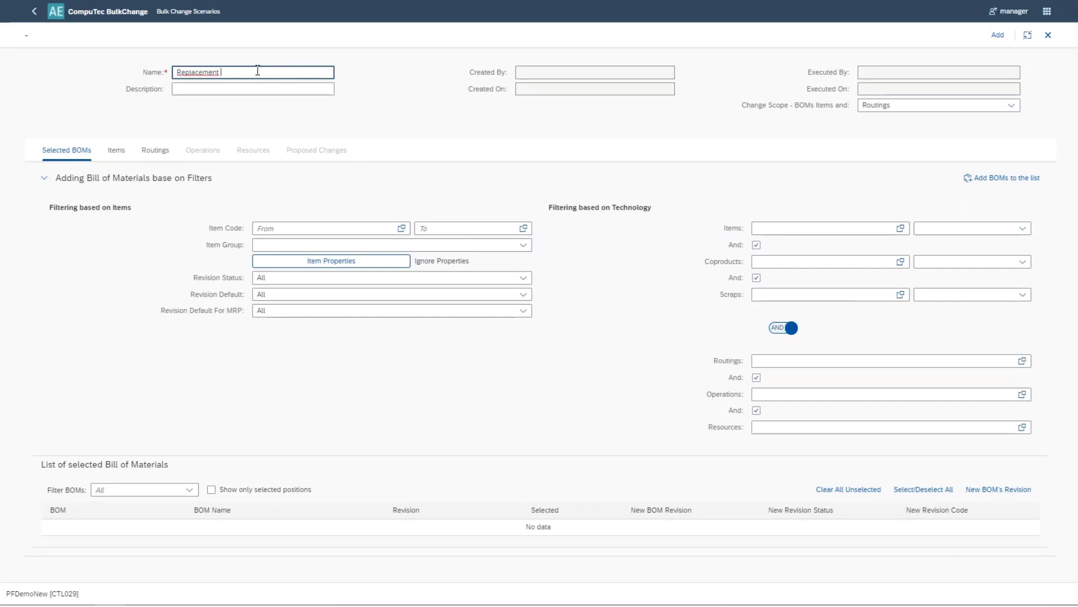
{"action": "type", "text": "Item"}
{"action": "key", "text": "Tab"}
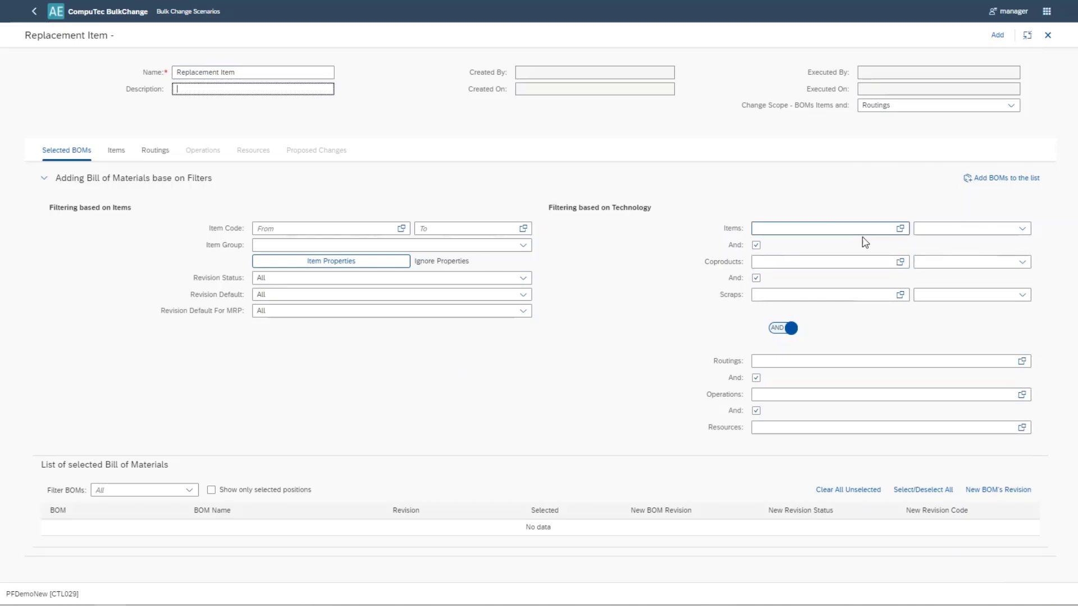
- Filter the bills of materials by the technology item Active-Item-01 and add the matching BOMs to the list
{"action": "left_click", "coordinate": [901, 229]}
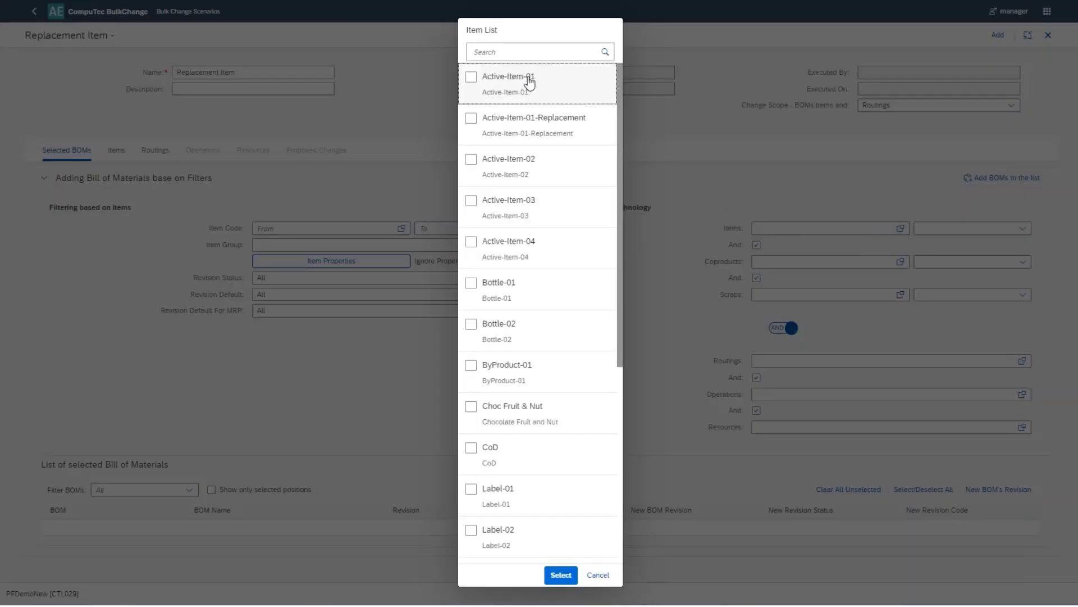
{"action": "left_click", "coordinate": [528, 79]}
{"action": "left_click", "coordinate": [566, 576]}
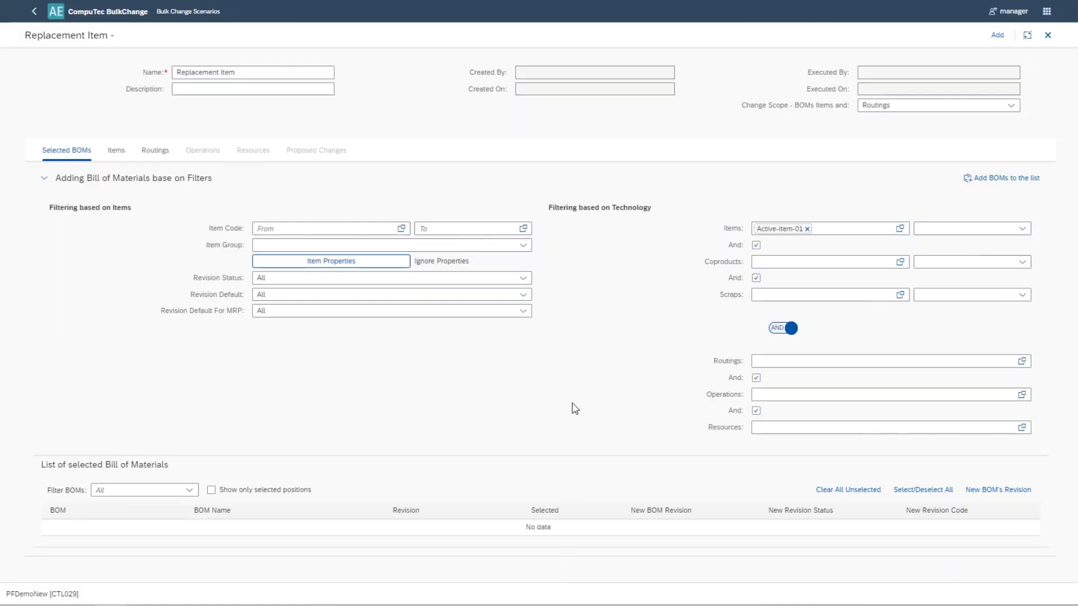
{"action": "left_click", "coordinate": [1002, 178]}
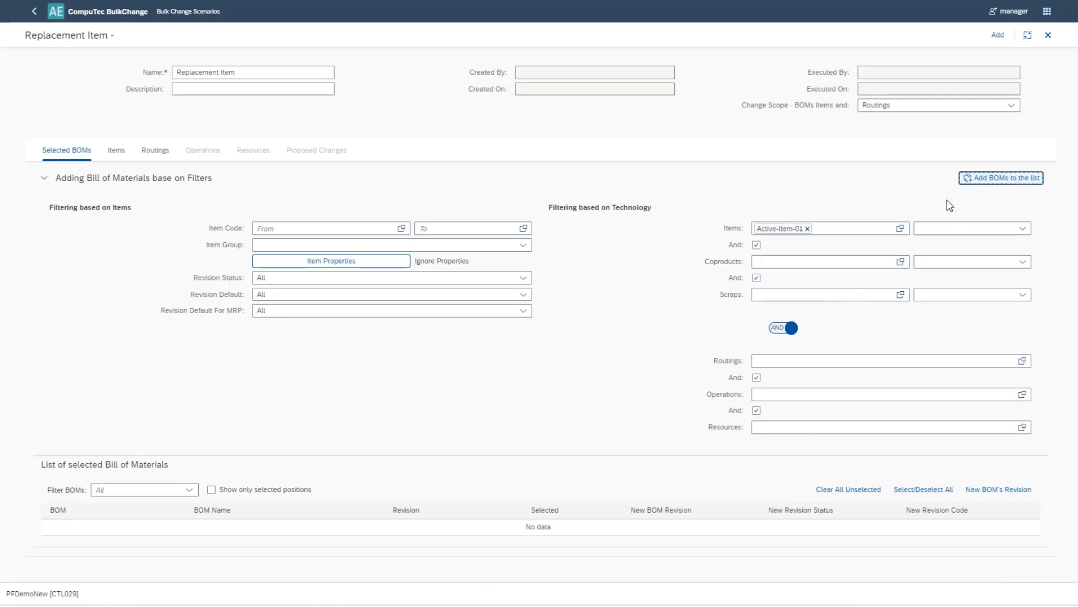
- Select all listed BOMs and give them a new BOM revision with the code NewR
{"action": "scroll", "coordinate": [505, 393], "scroll_direction": "down", "scroll_amount": 1}
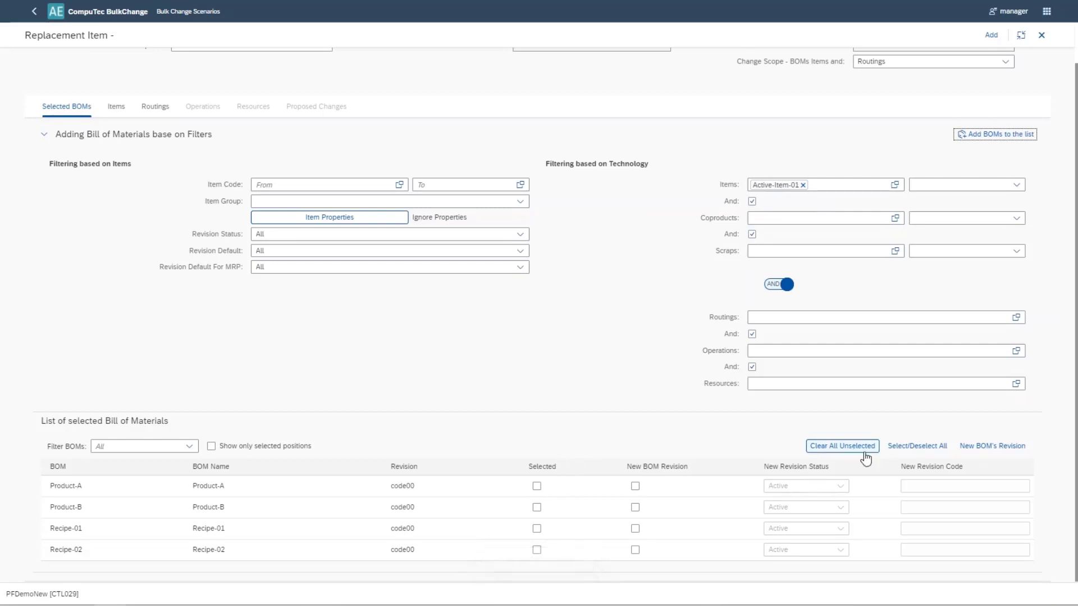
{"action": "left_click", "coordinate": [901, 447]}
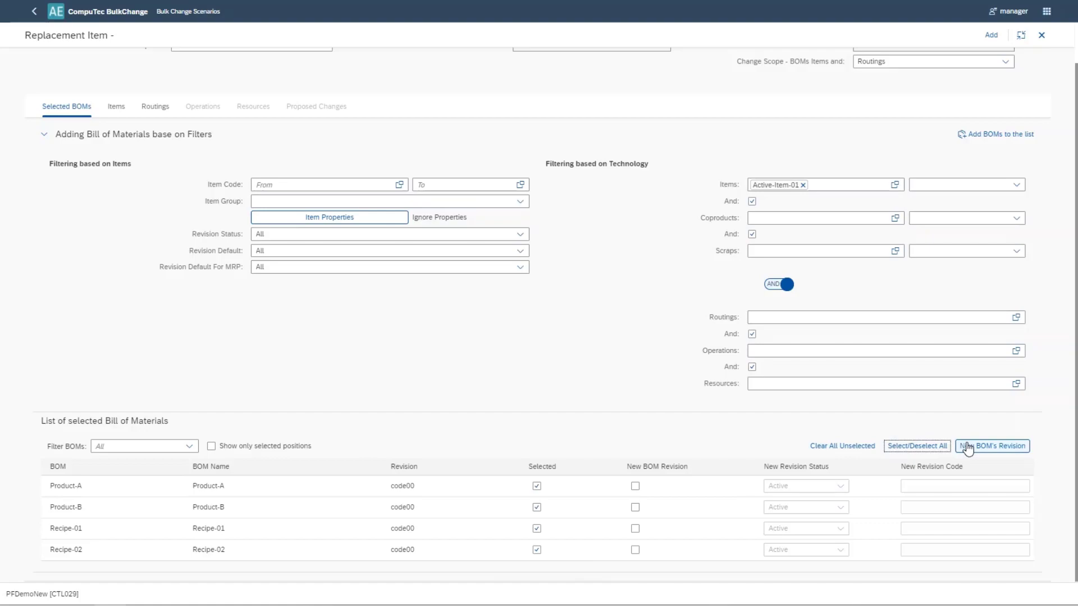
{"action": "left_click", "coordinate": [967, 447]}
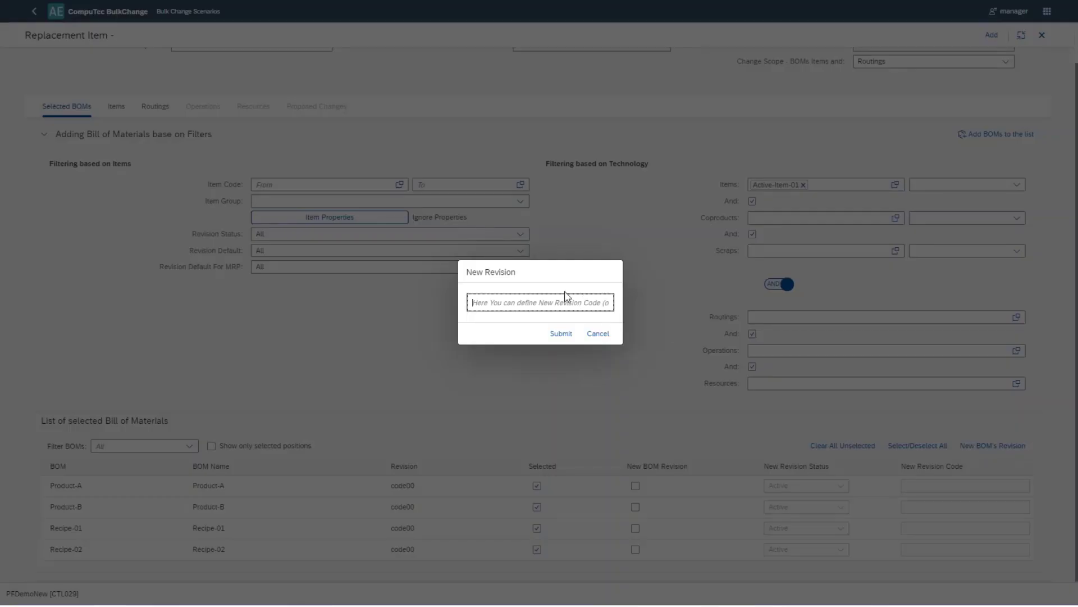
{"action": "type", "text": "NewR"}
{"action": "key", "text": "Return"}
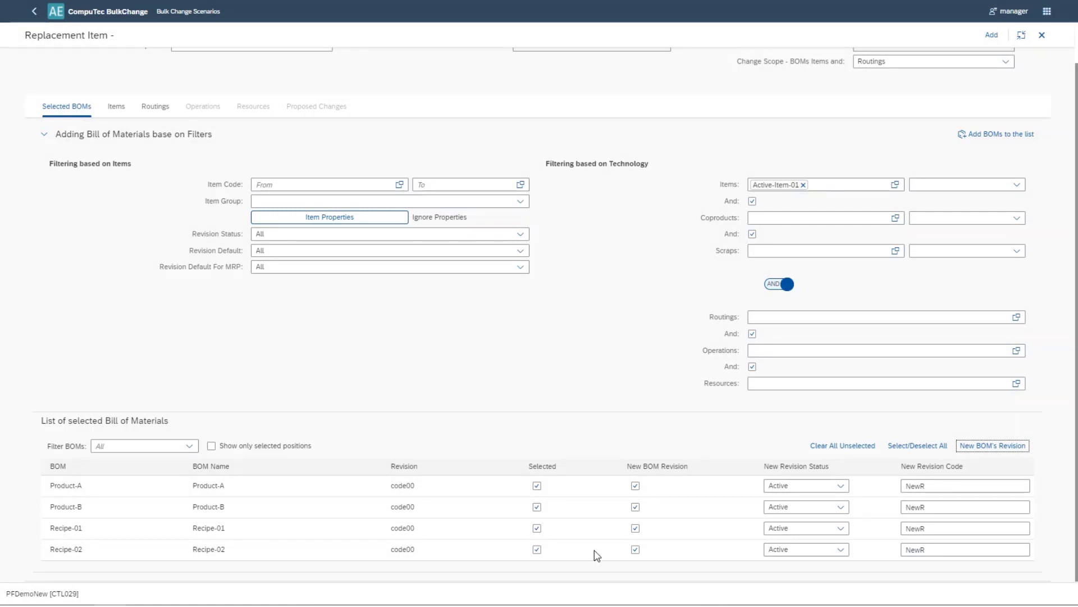
- Load the components of the selected BOMs into the scenario's items list
{"action": "left_click", "coordinate": [114, 108]}
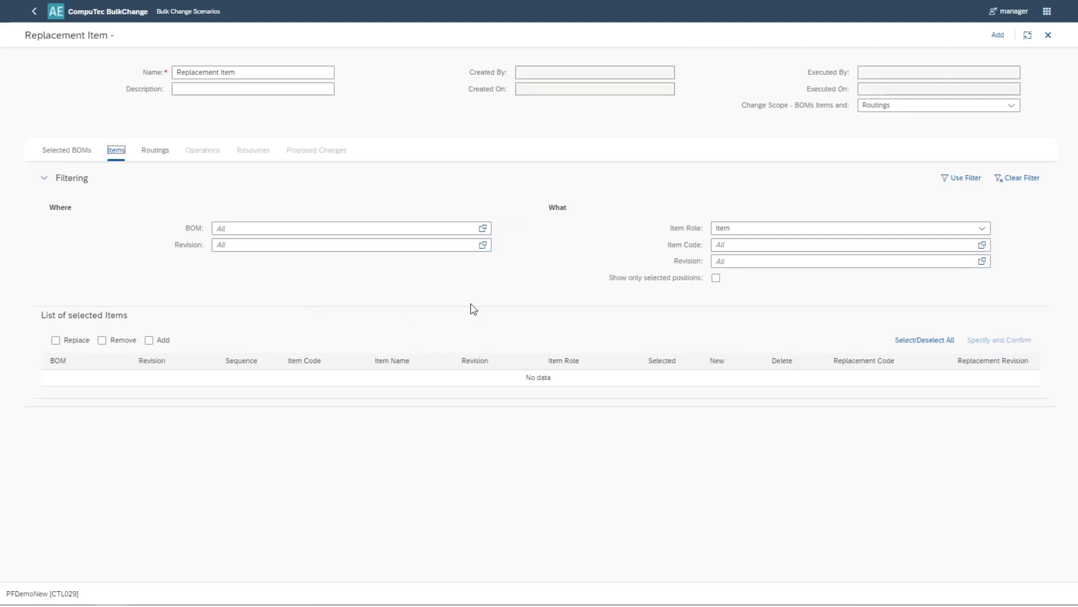
{"action": "left_click", "coordinate": [971, 179]}
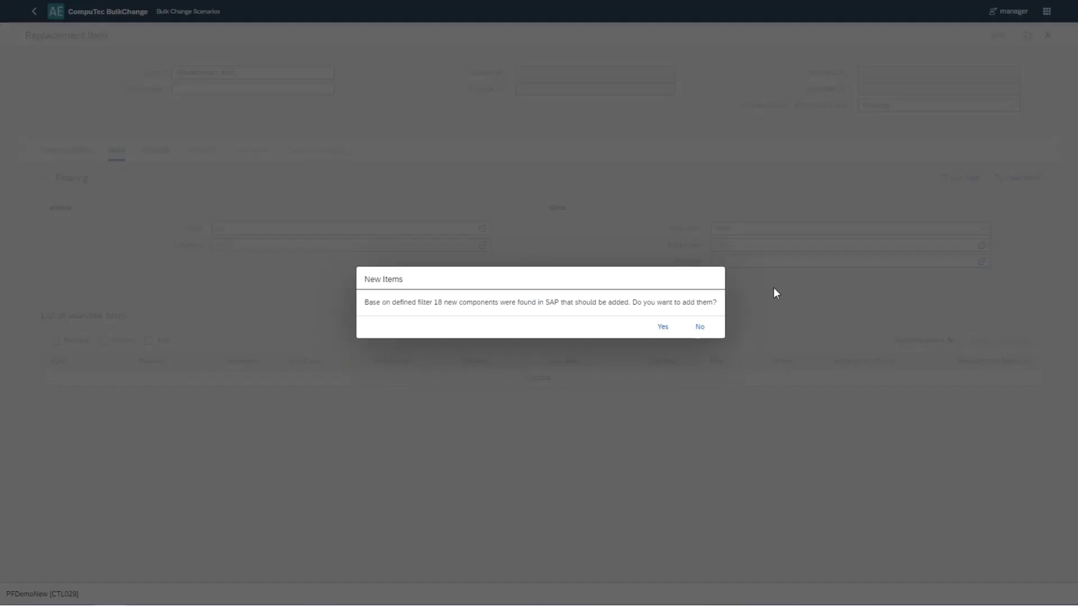
{"action": "left_click", "coordinate": [666, 330]}
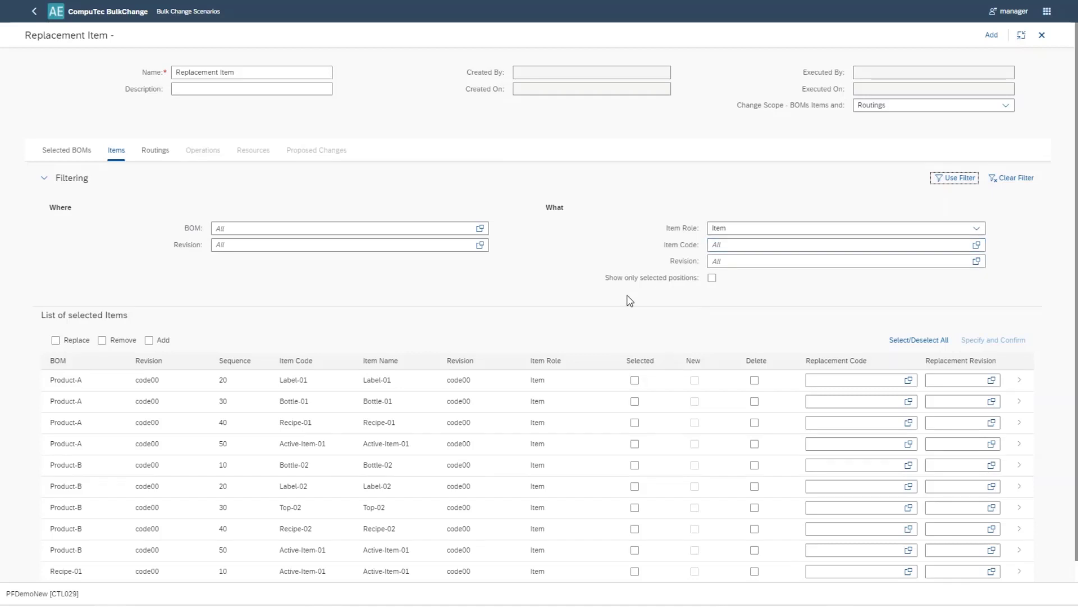
- Filter the list of selected items to the item code Active-Item-01
{"action": "scroll", "coordinate": [572, 386], "scroll_direction": "down", "scroll_amount": 1}
{"action": "scroll", "coordinate": [573, 386], "scroll_direction": "down", "scroll_amount": 3}
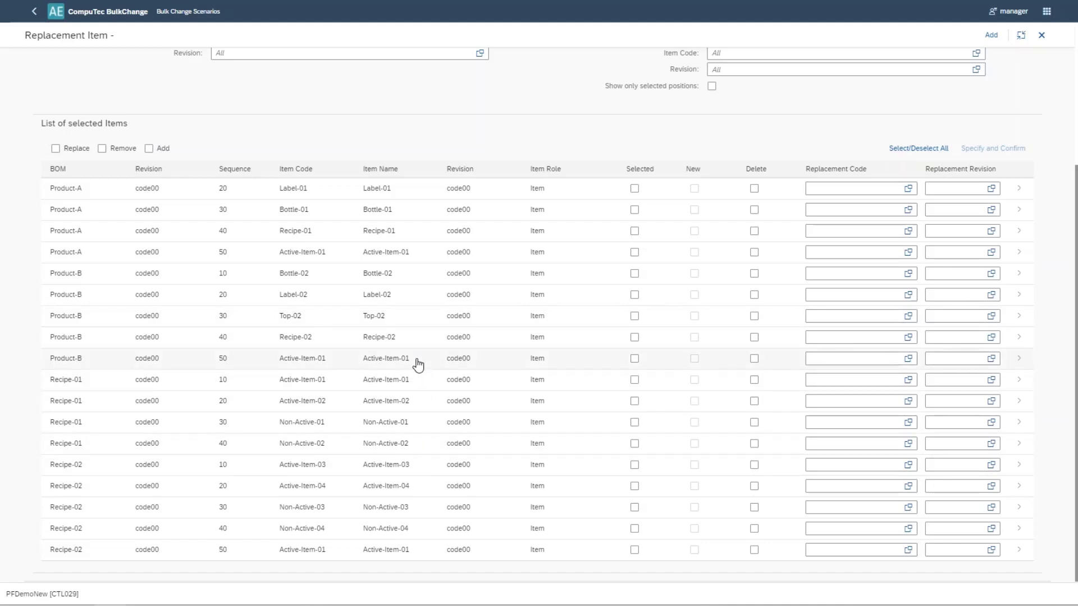
{"action": "left_click_drag", "start_coordinate": [411, 360], "coordinate": [358, 363]}
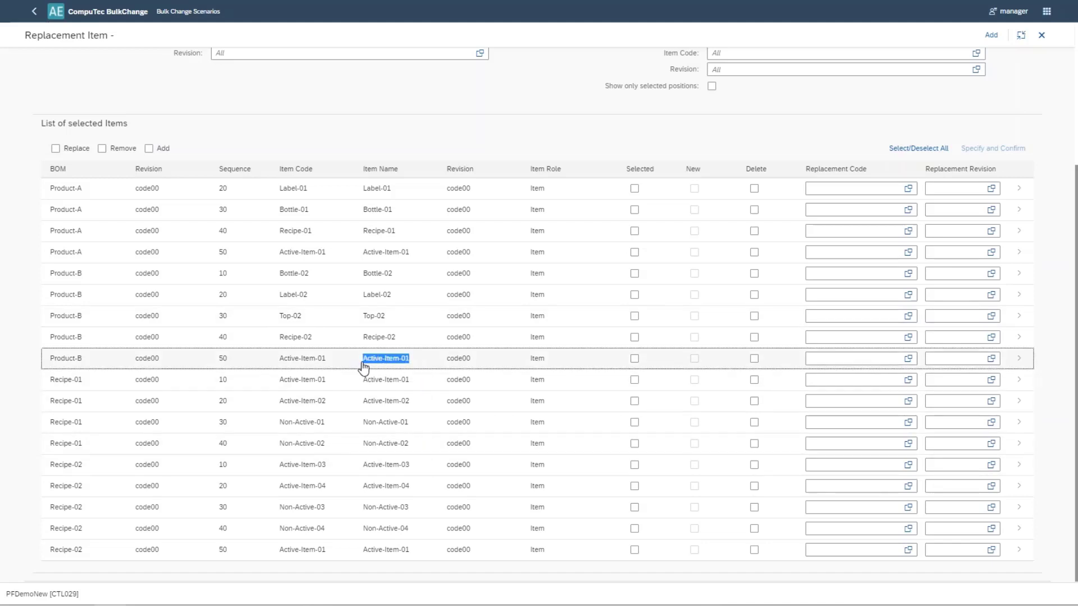
{"action": "scroll", "coordinate": [464, 387], "scroll_direction": "up", "scroll_amount": 1}
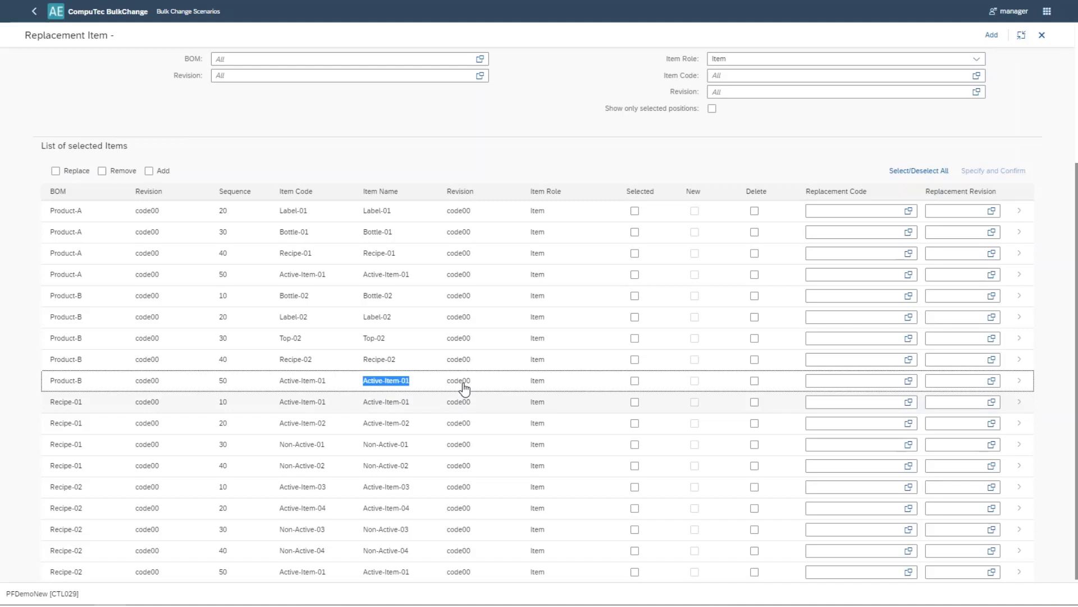
{"action": "scroll", "coordinate": [464, 387], "scroll_direction": "up", "scroll_amount": 3}
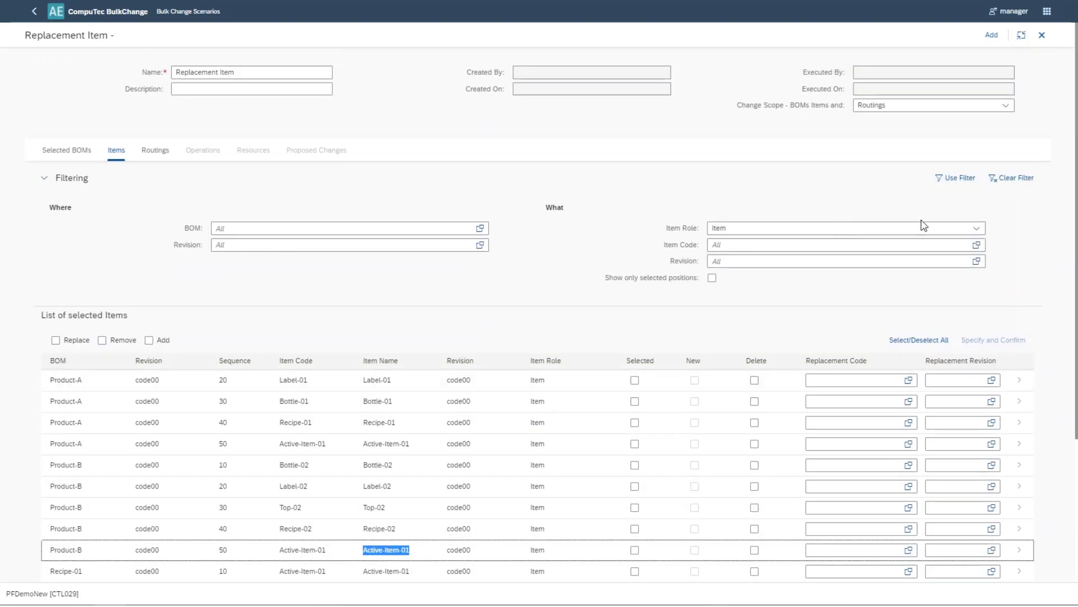
{"action": "left_click", "coordinate": [977, 245]}
{"action": "left_click", "coordinate": [525, 90]}
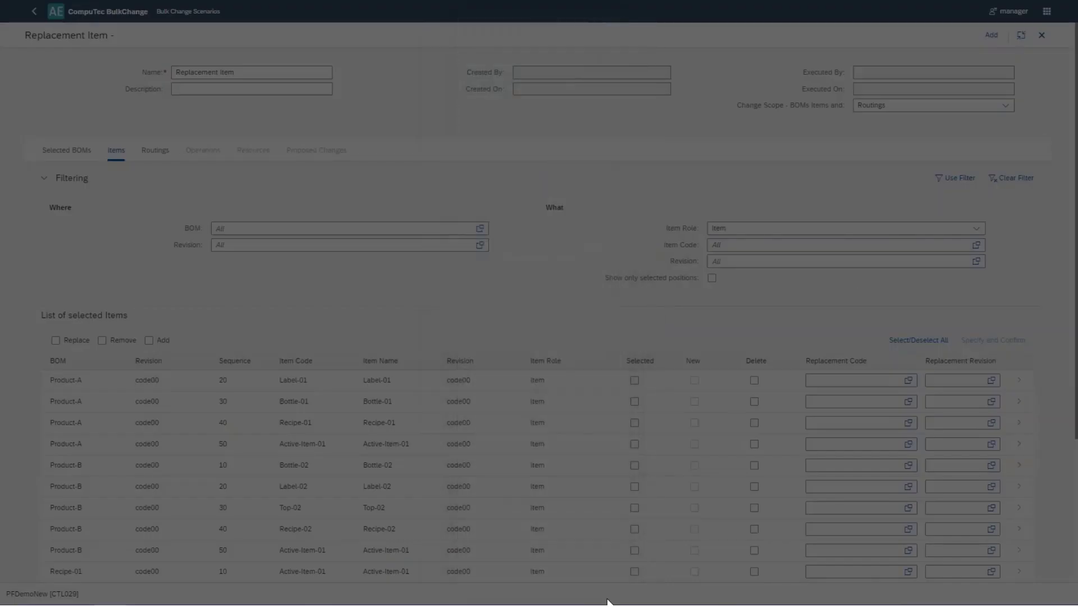
{"action": "left_click", "coordinate": [947, 179]}
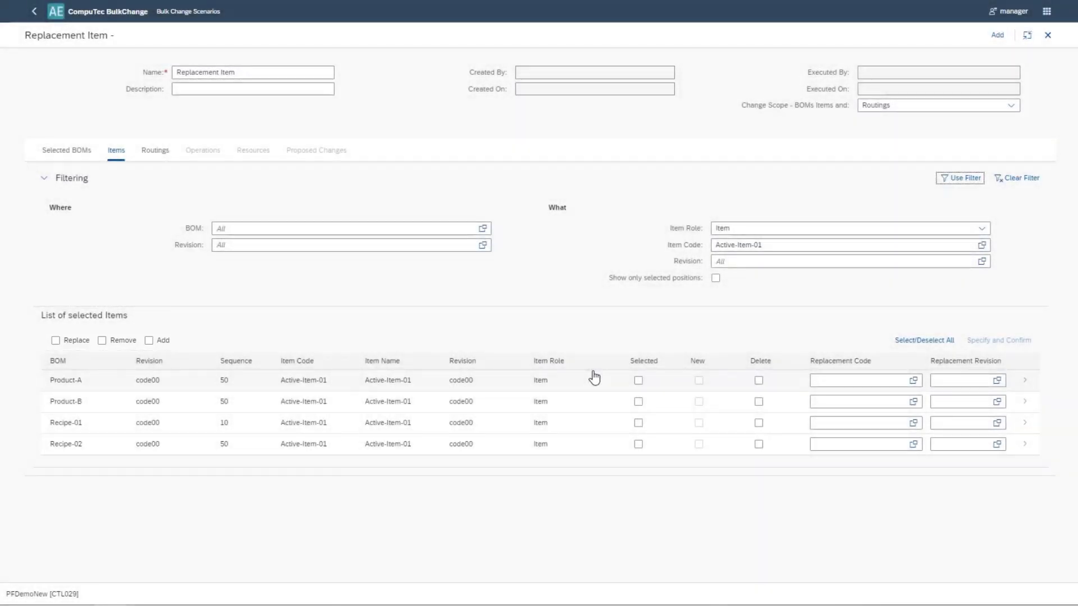
- Set the filtered items to be replaced with Active-Item-01-Replacement, revision code00, and save the new scenario
{"action": "left_click", "coordinate": [79, 341]}
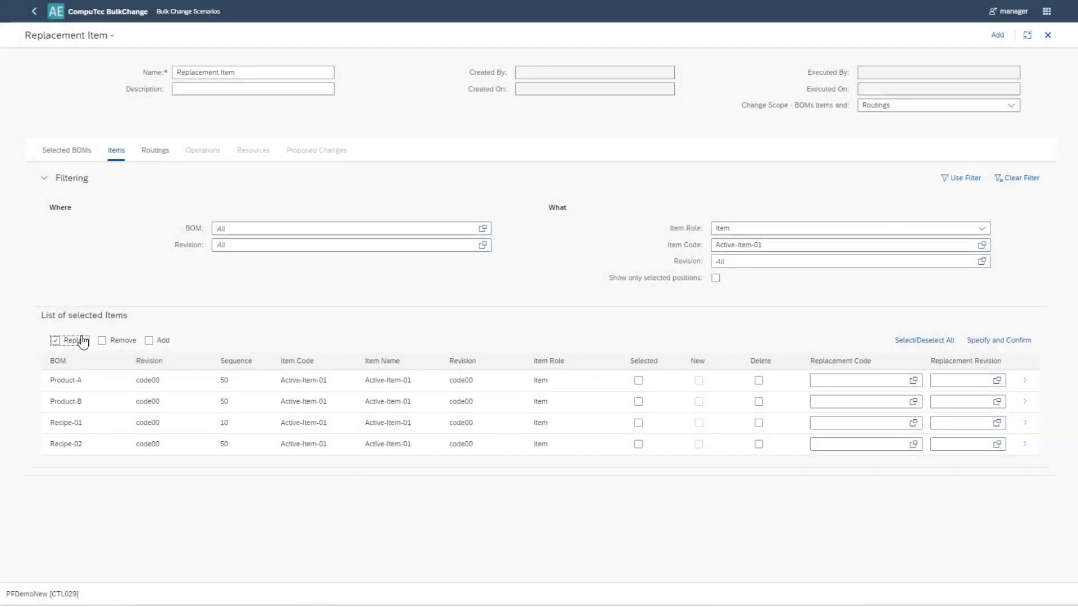
{"action": "left_click", "coordinate": [987, 343]}
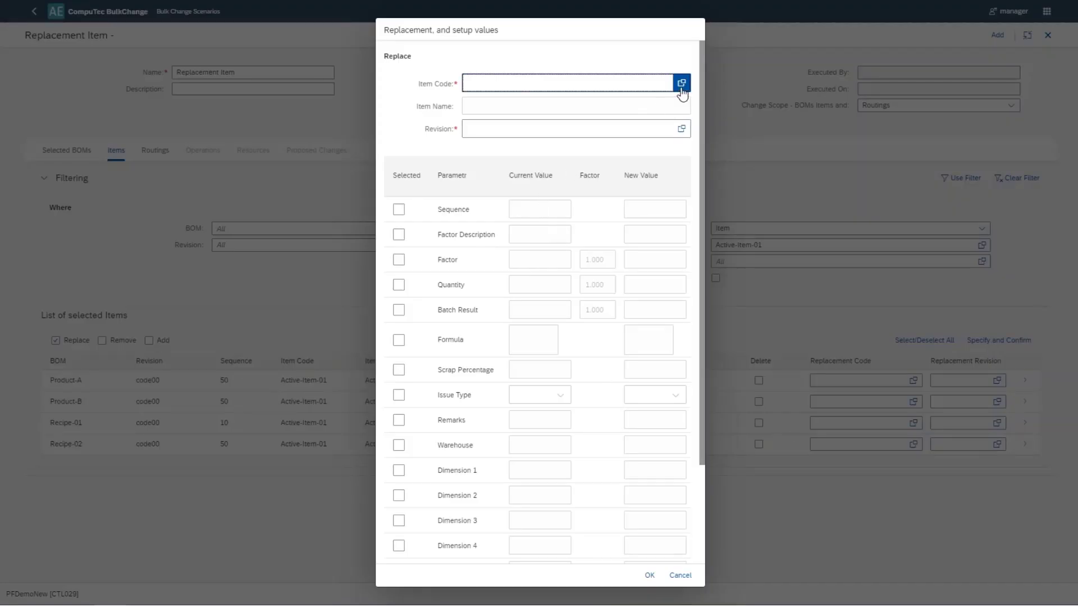
{"action": "left_click", "coordinate": [682, 84]}
{"action": "left_click", "coordinate": [494, 119]}
{"action": "left_click", "coordinate": [667, 131]}
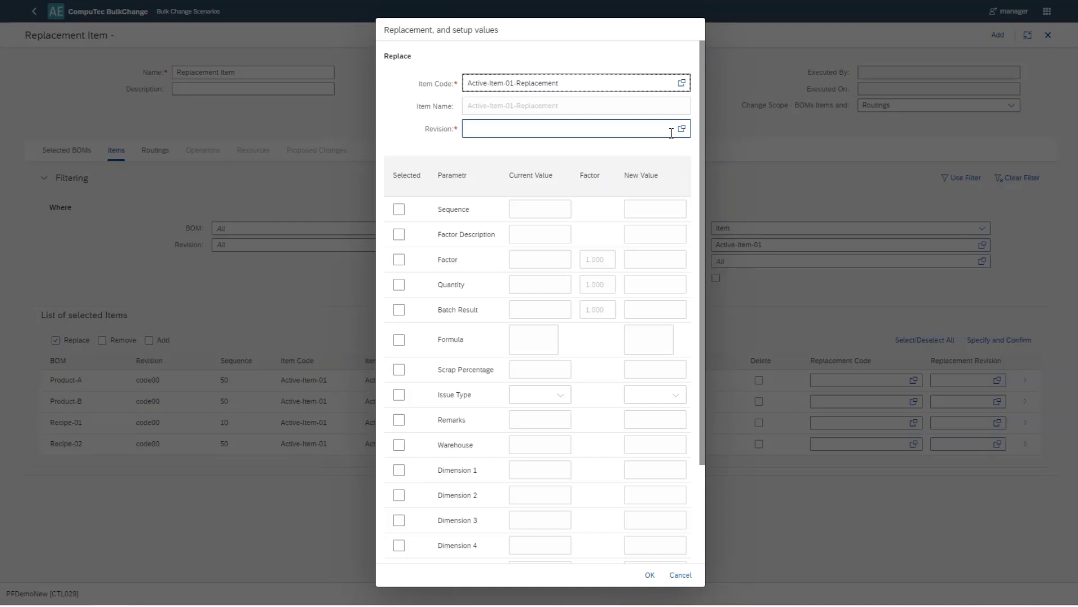
{"action": "left_click", "coordinate": [682, 129]}
{"action": "left_click", "coordinate": [533, 90]}
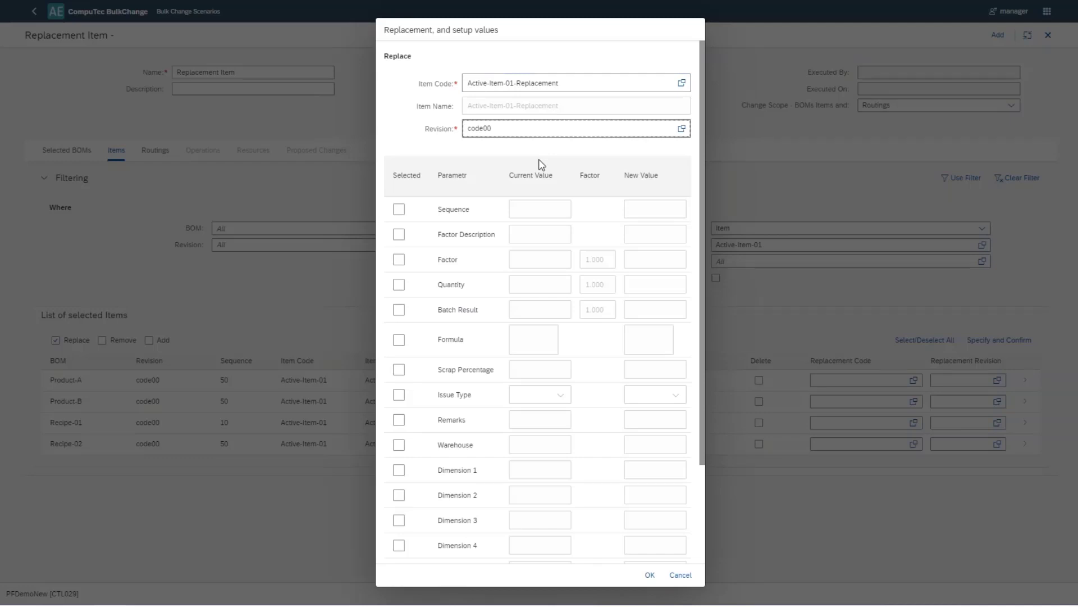
{"action": "left_click", "coordinate": [650, 575]}
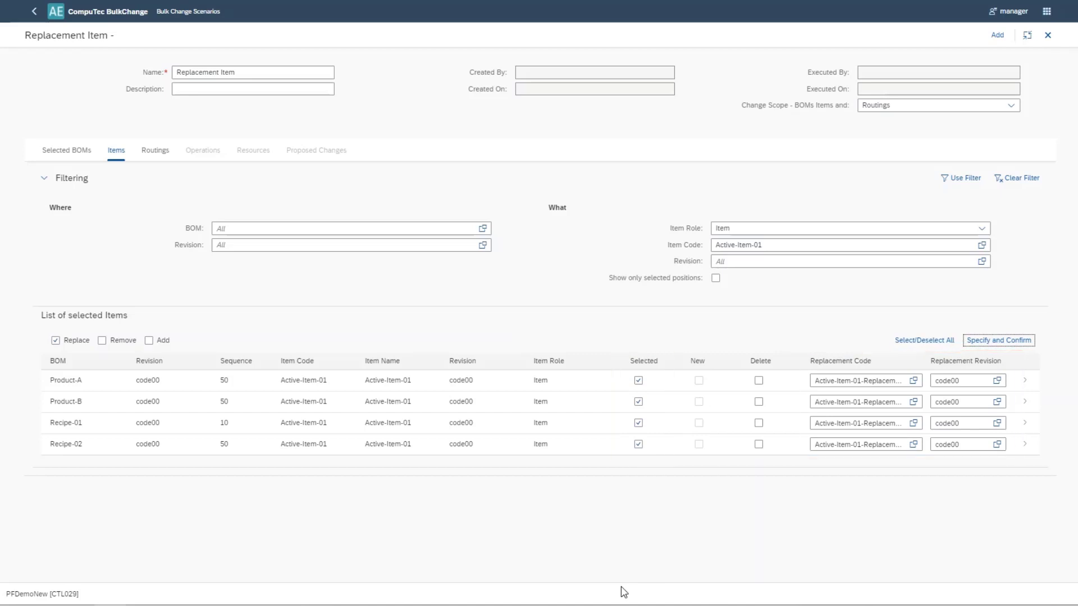
{"action": "left_click", "coordinate": [999, 36]}
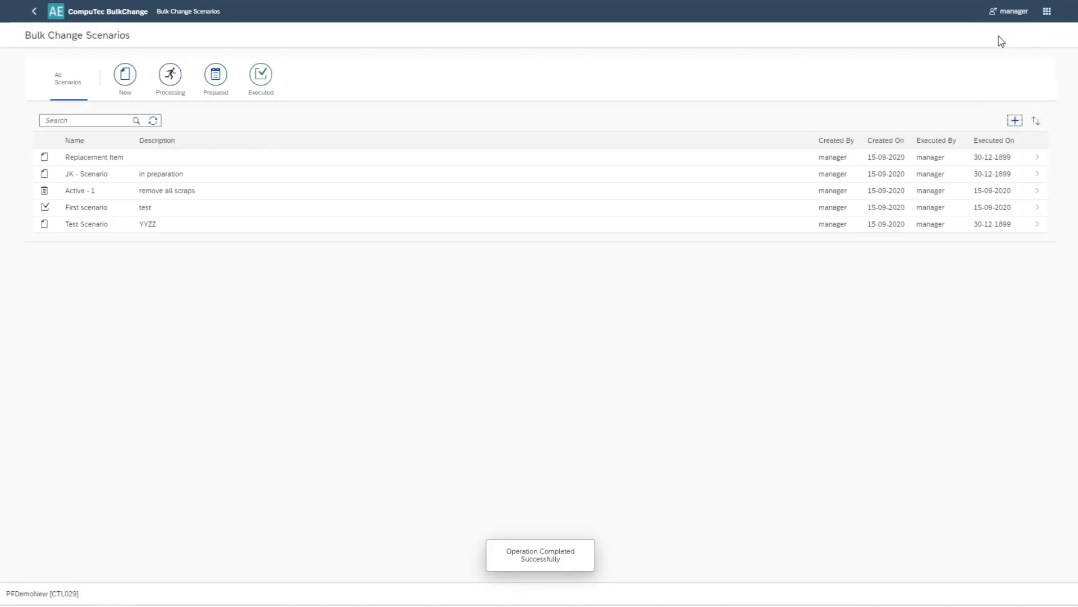
- Open Replacement Item among the new scenarios and review its selected BOMs and item replacements
{"action": "left_click", "coordinate": [127, 84]}
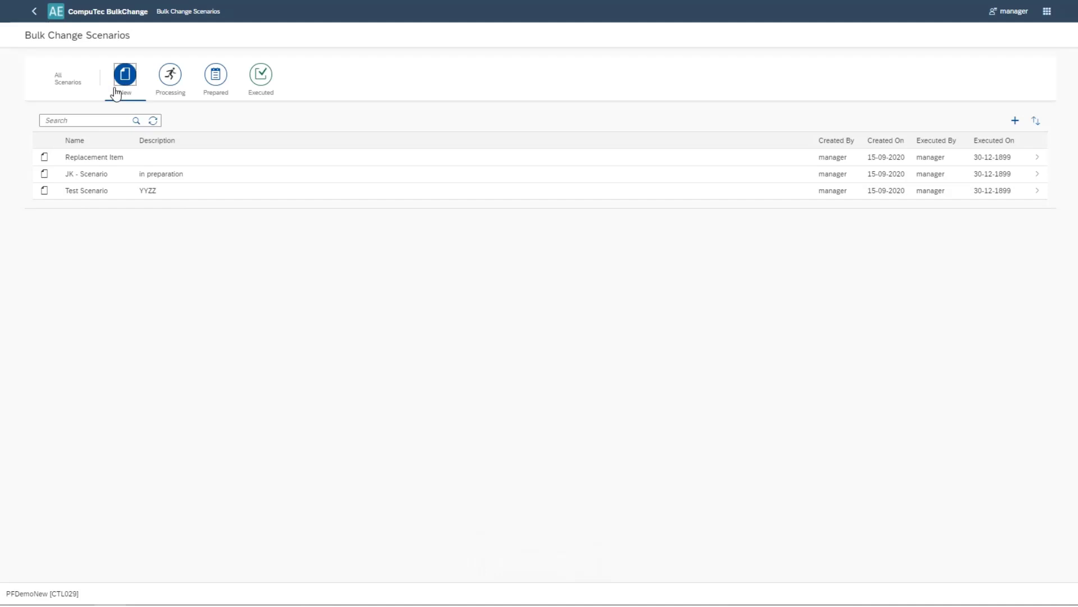
{"action": "left_click", "coordinate": [166, 162]}
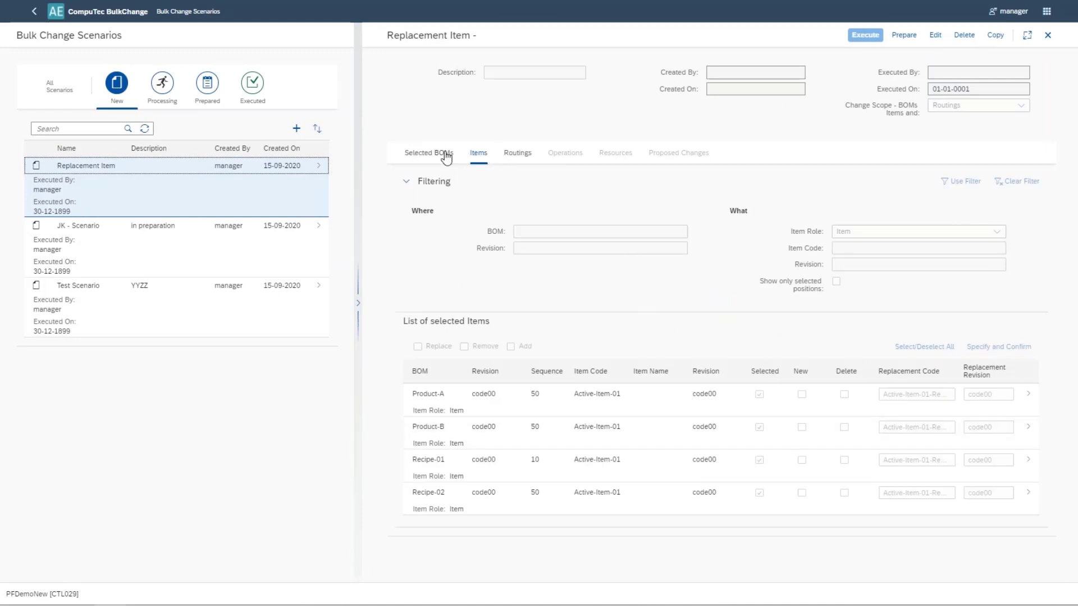
{"action": "left_click", "coordinate": [445, 153]}
{"action": "scroll", "coordinate": [671, 365], "scroll_direction": "down", "scroll_amount": 1}
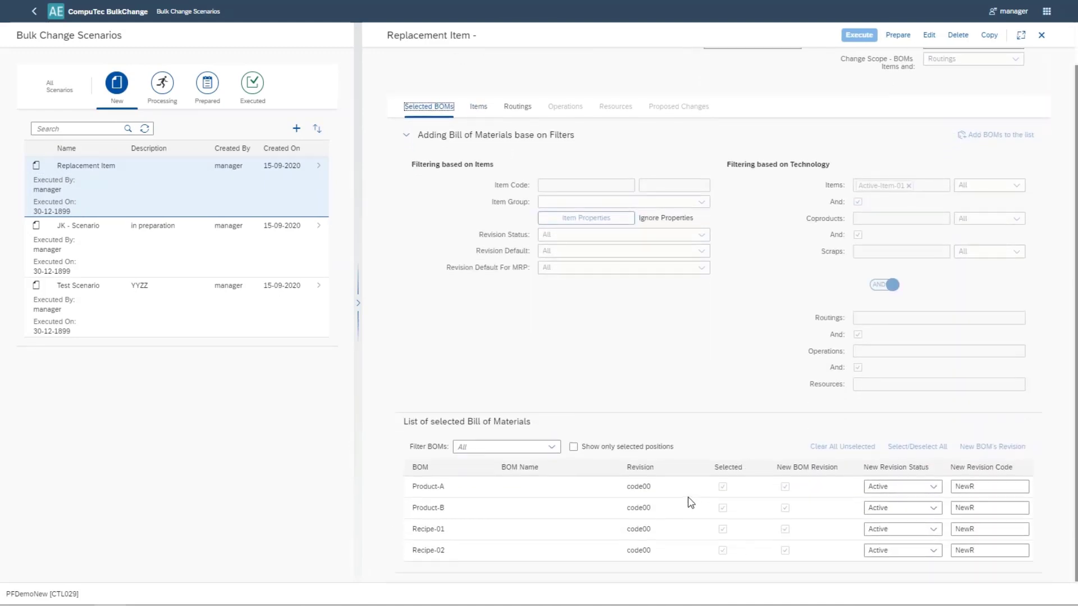
{"action": "scroll", "coordinate": [672, 519], "scroll_direction": "up", "scroll_amount": 1}
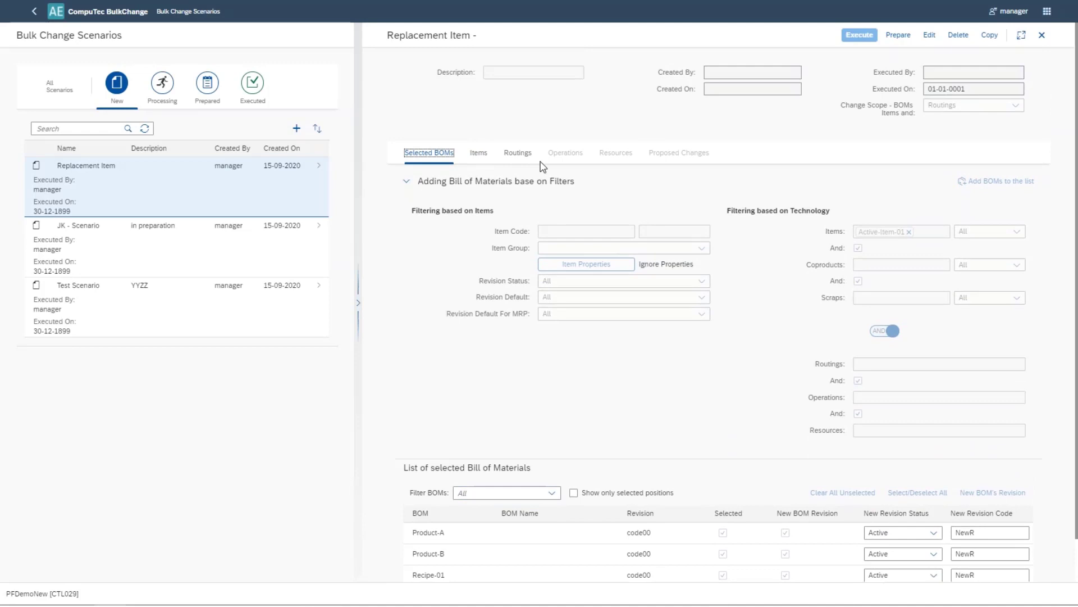
{"action": "left_click", "coordinate": [474, 159]}
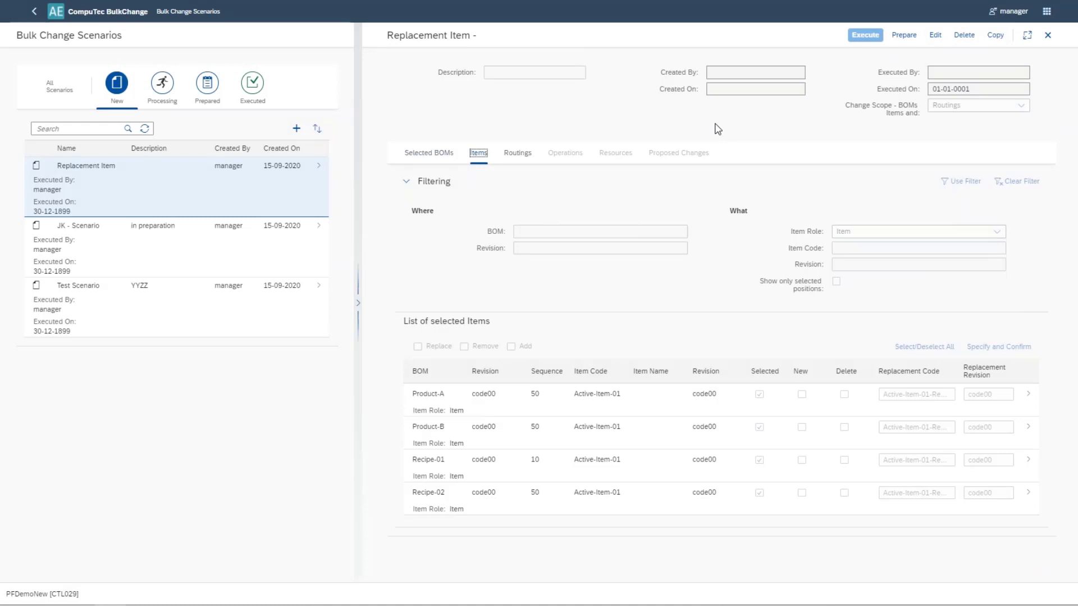
- Prepare the Replacement Item scenario and list the prepared scenarios
{"action": "left_click", "coordinate": [902, 36]}
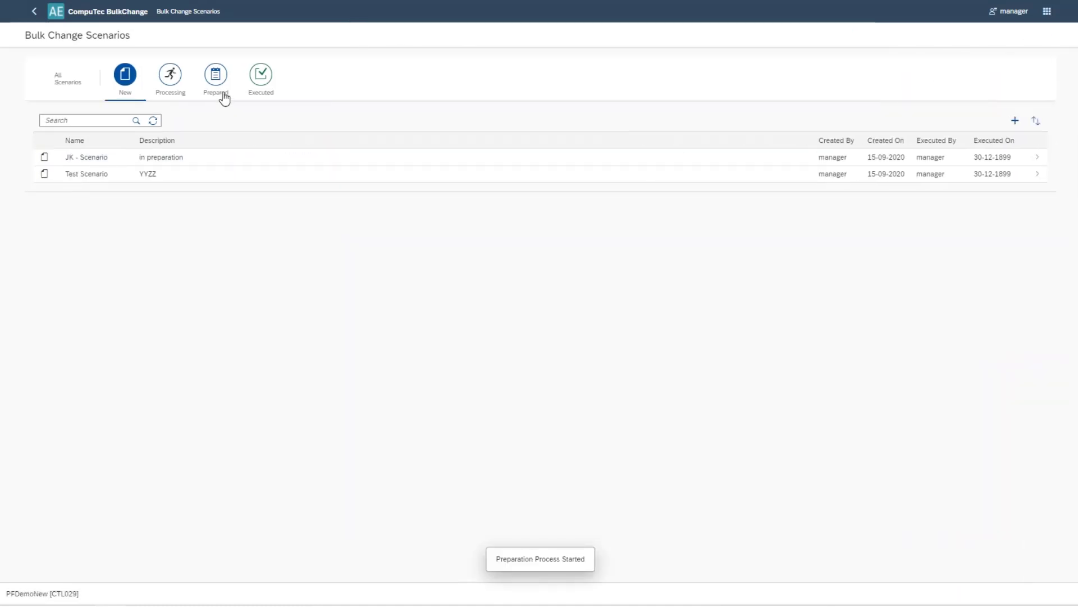
{"action": "left_click", "coordinate": [218, 83]}
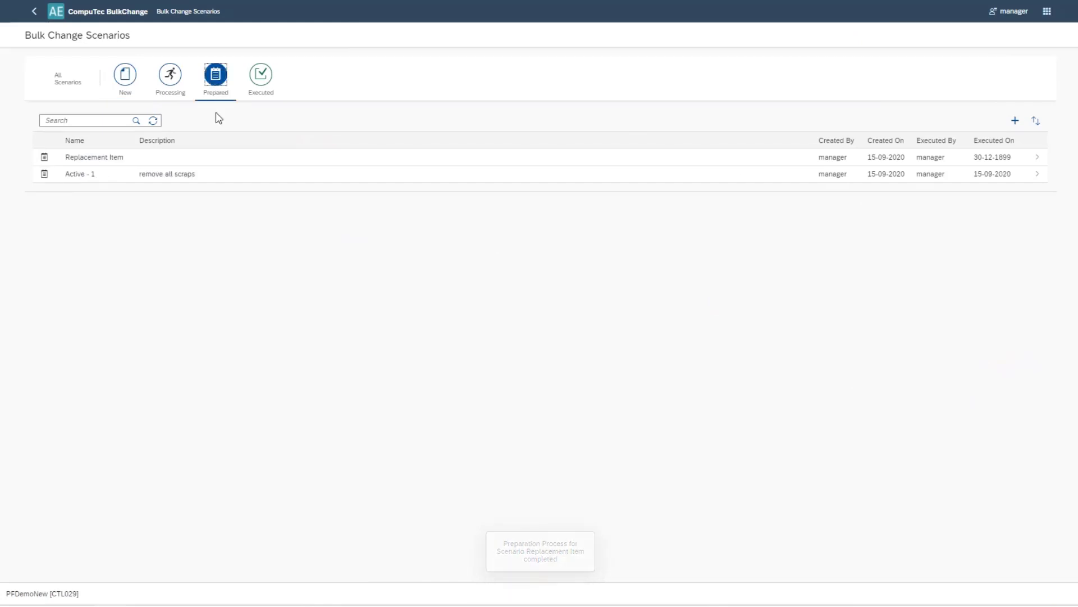
{"action": "left_click", "coordinate": [220, 79]}
{"action": "left_click", "coordinate": [213, 75]}
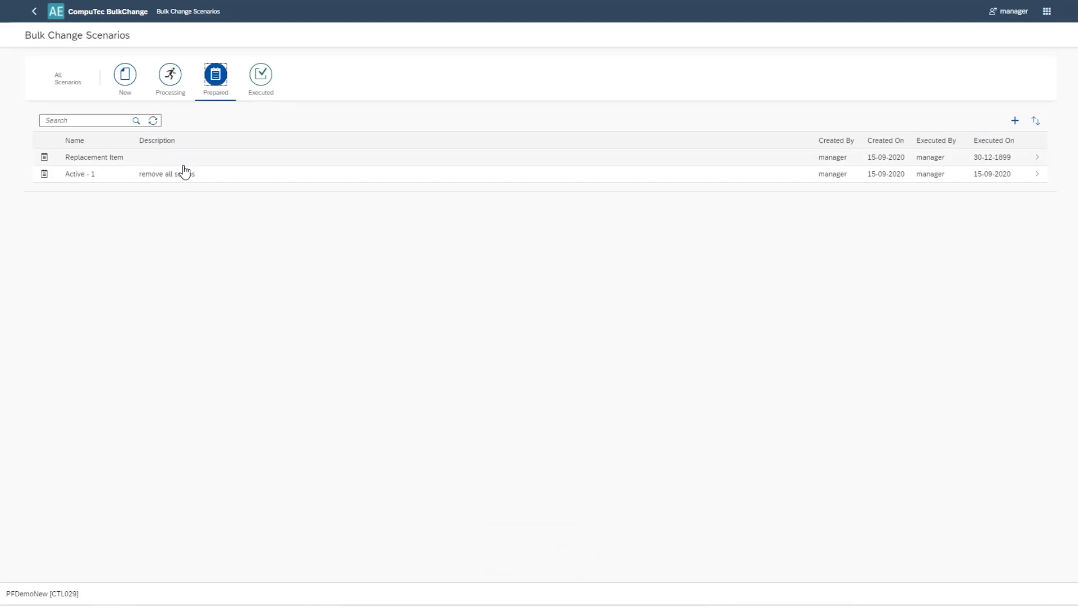
- Open the prepared Replacement Item scenario and show its proposed changes
{"action": "left_click", "coordinate": [196, 164]}
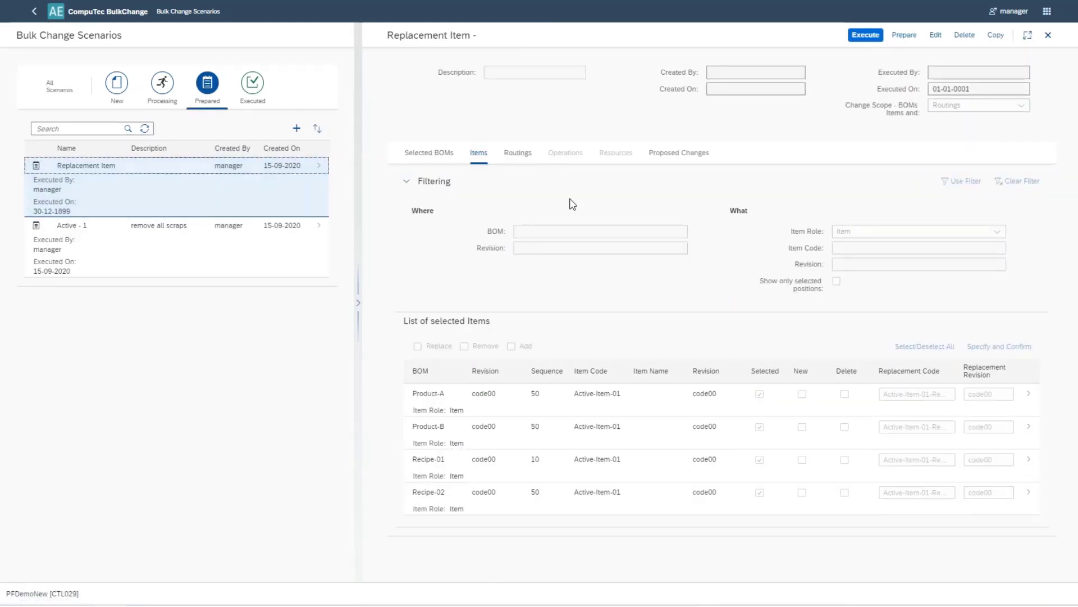
{"action": "left_click", "coordinate": [674, 162]}
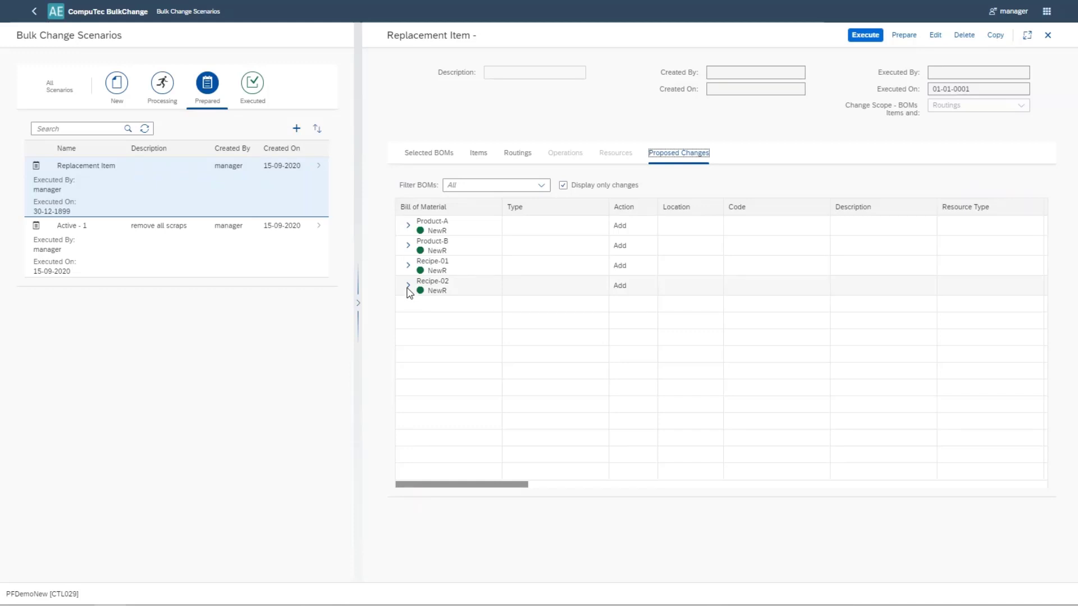
- Expand Recipe-02's proposed item changes and compare the current and replacement values of the changed item code
{"action": "left_click", "coordinate": [408, 286]}
{"action": "left_click", "coordinate": [417, 305]}
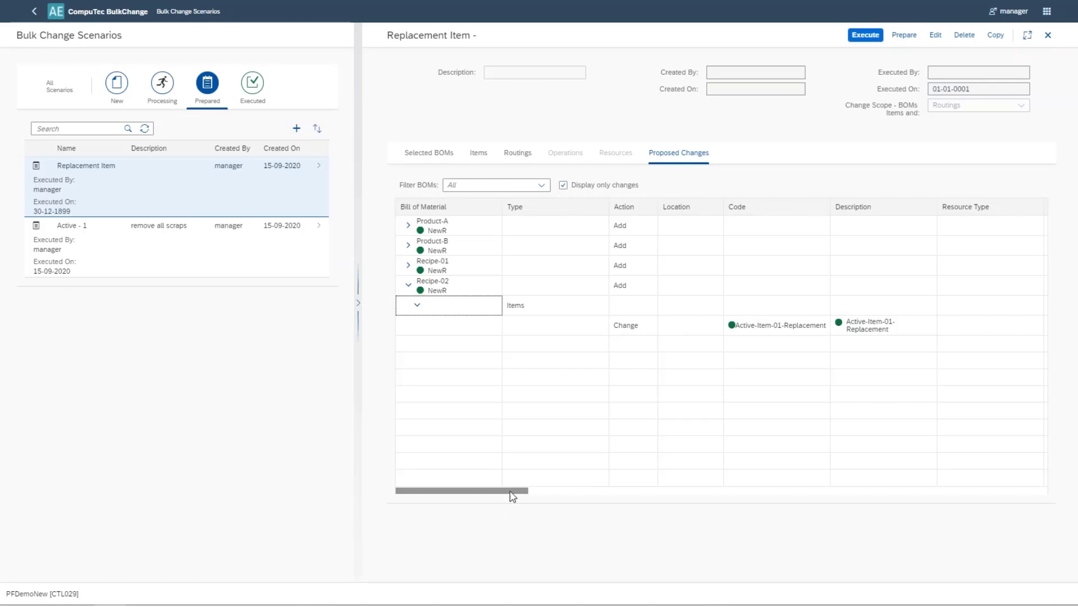
{"action": "left_click_drag", "start_coordinate": [515, 492], "coordinate": [555, 493]}
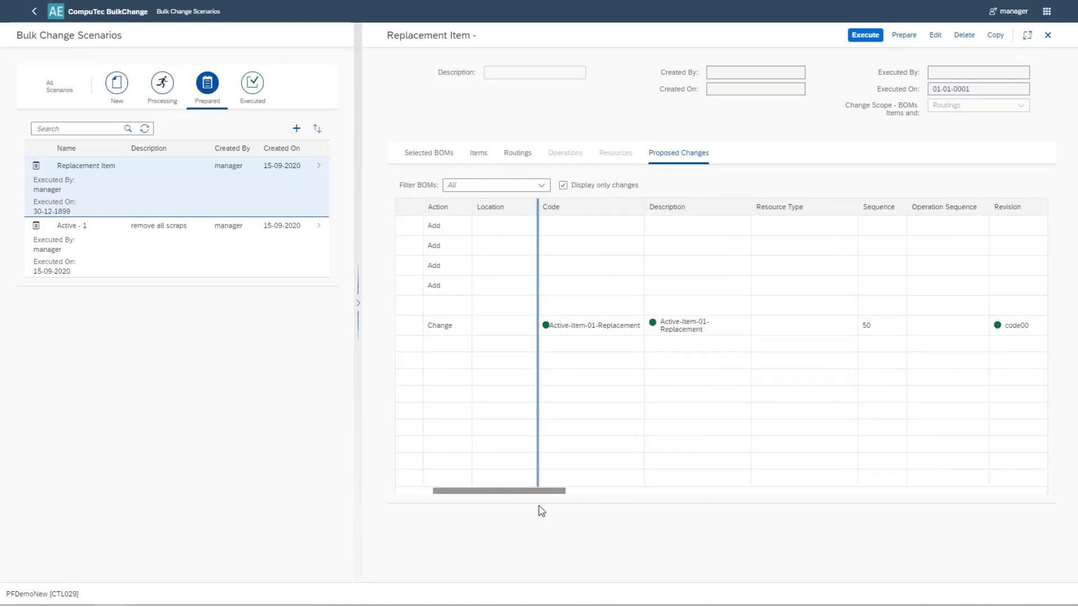
{"action": "left_click_drag", "start_coordinate": [560, 495], "coordinate": [564, 496]}
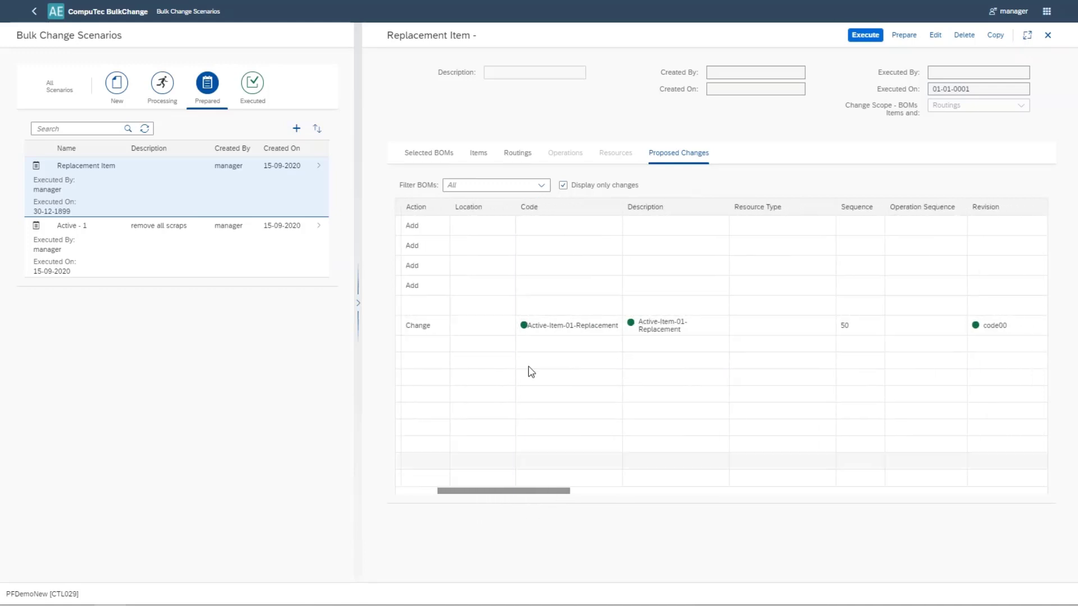
{"action": "left_click", "coordinate": [524, 325]}
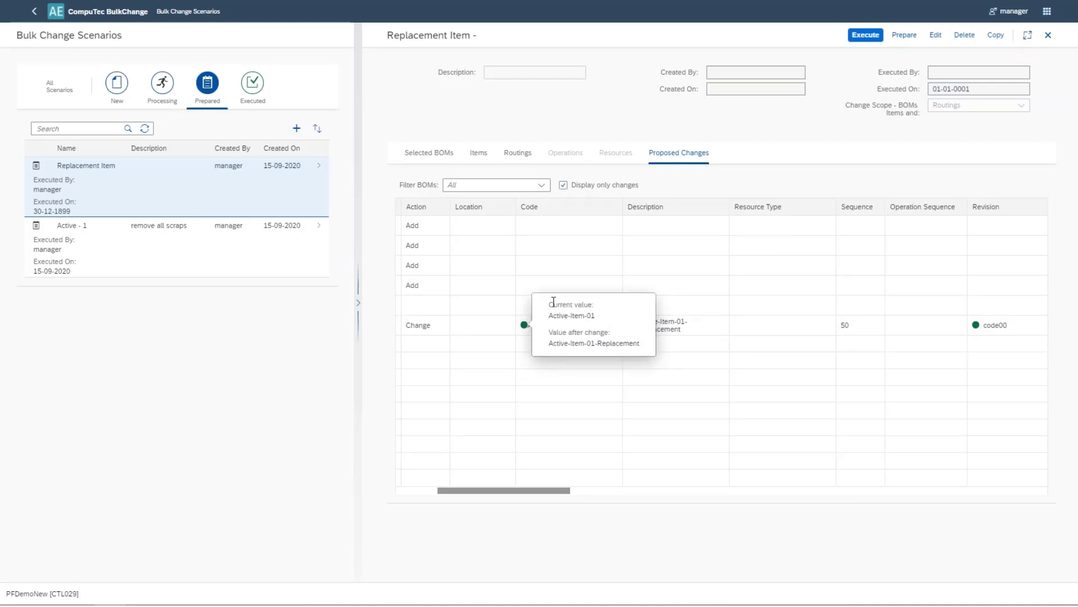
{"action": "left_click", "coordinate": [569, 367]}
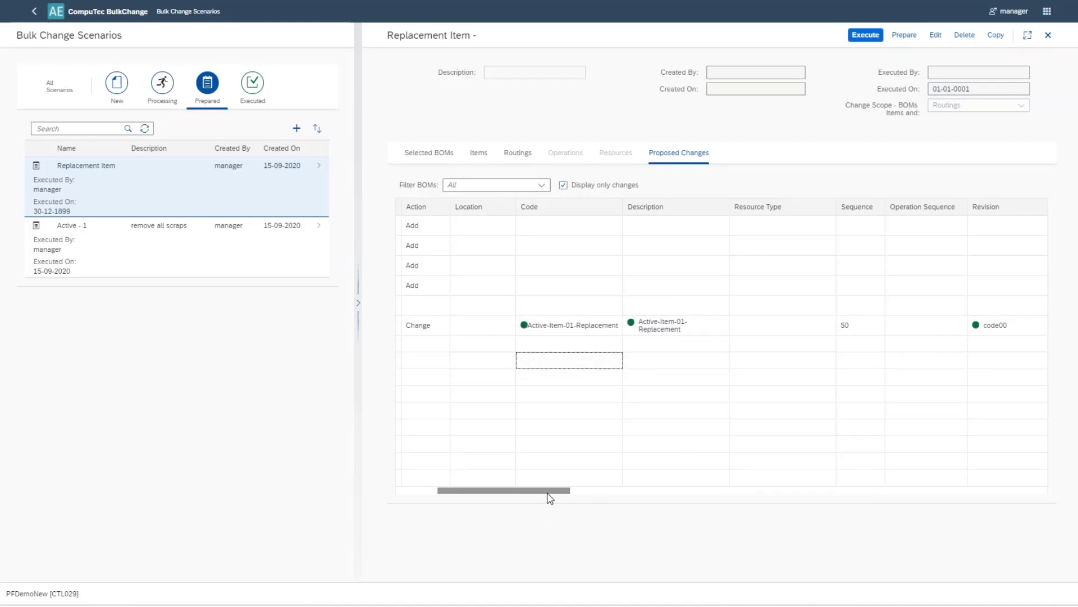
{"action": "left_click_drag", "start_coordinate": [554, 496], "coordinate": [457, 499]}
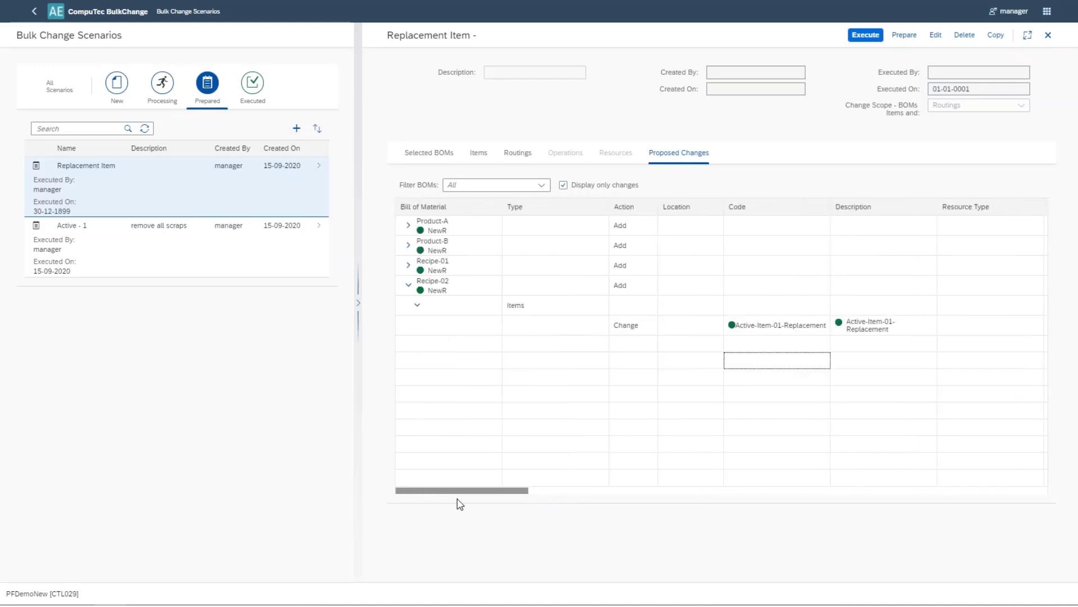
- Expand Product-B's proposed item changes to review them, and collapse the BOM again
{"action": "left_click", "coordinate": [409, 245]}
{"action": "left_click", "coordinate": [418, 265]}
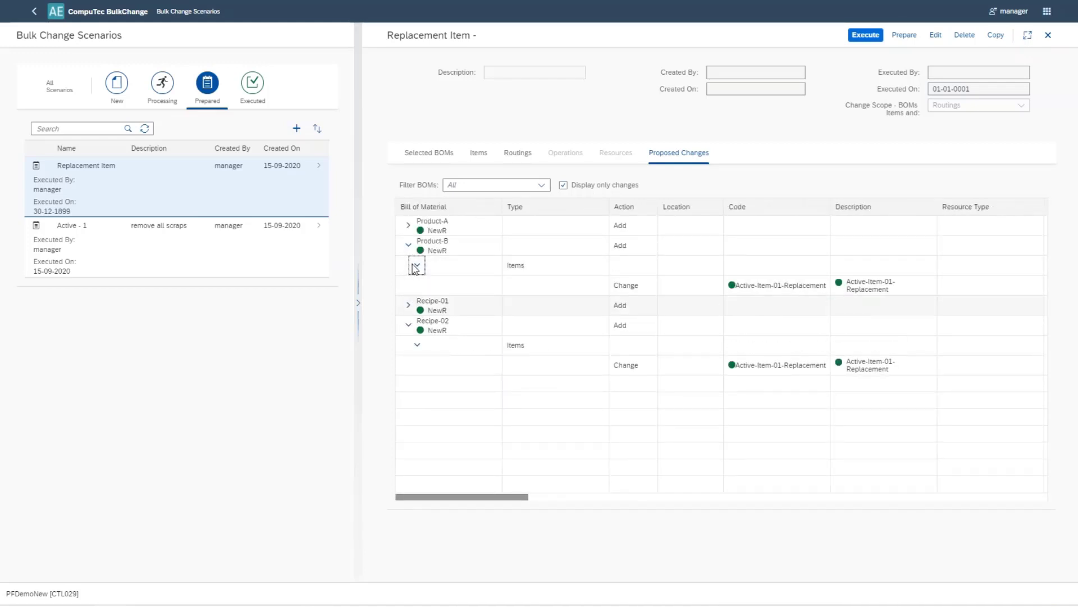
{"action": "left_click", "coordinate": [408, 245]}
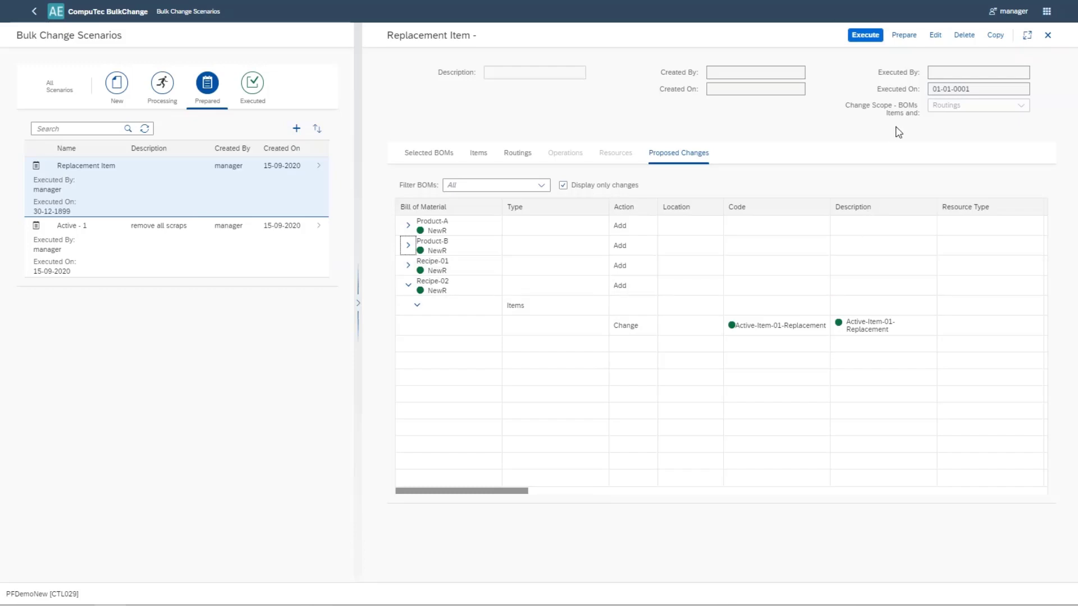
- Execute the Replacement Item scenario, confirm the BOM update, and list the scenarios in processing
{"action": "left_click", "coordinate": [866, 37]}
{"action": "left_click", "coordinate": [633, 327]}
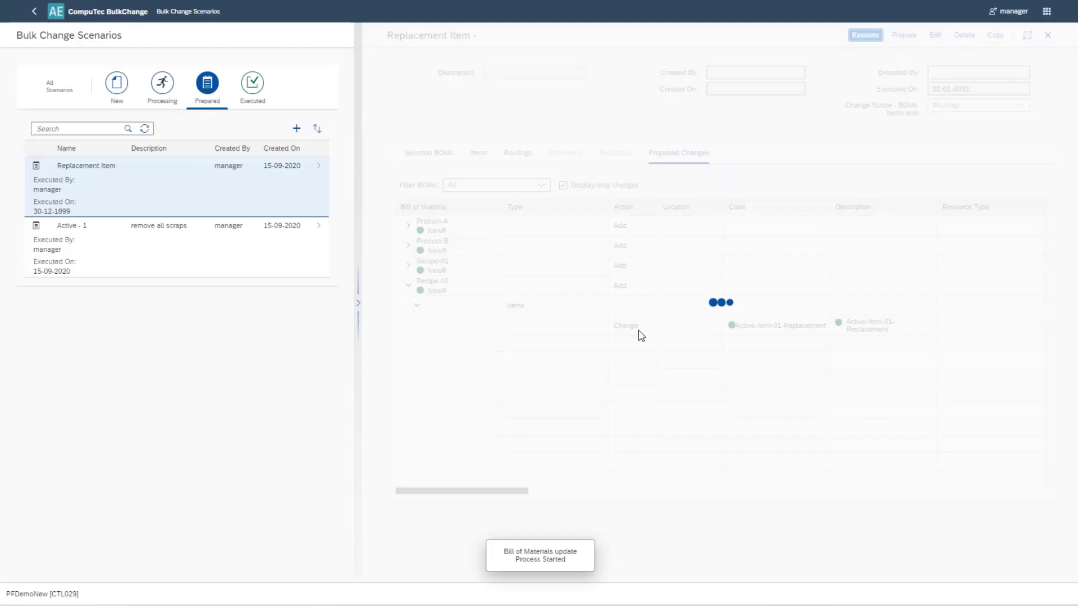
{"action": "left_click", "coordinate": [171, 83]}
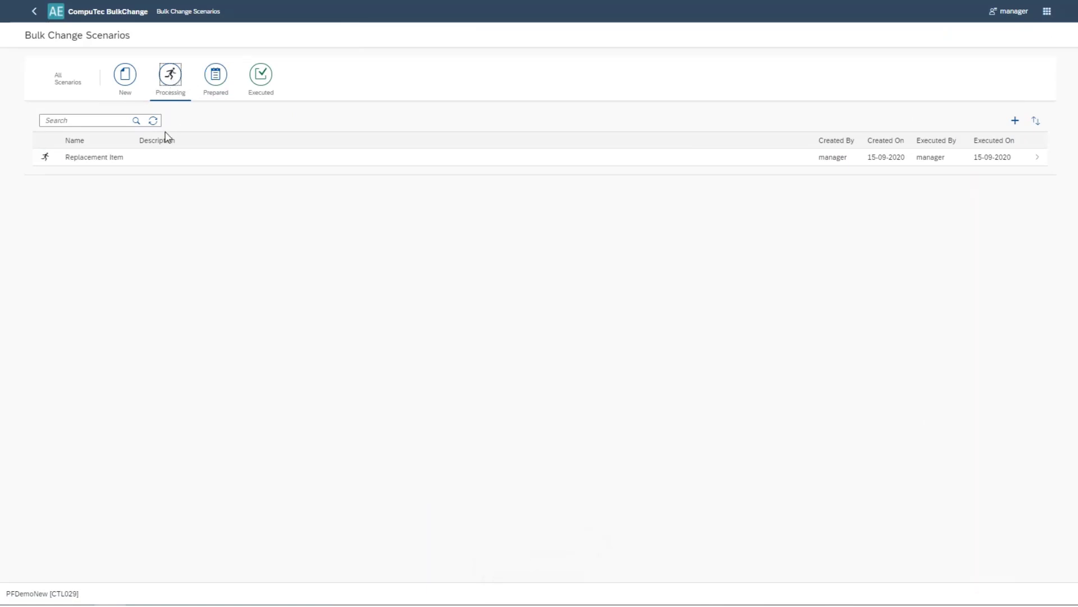
- List the executed scenarios and refresh the list until Replacement Item is included
{"action": "left_click", "coordinate": [259, 78]}
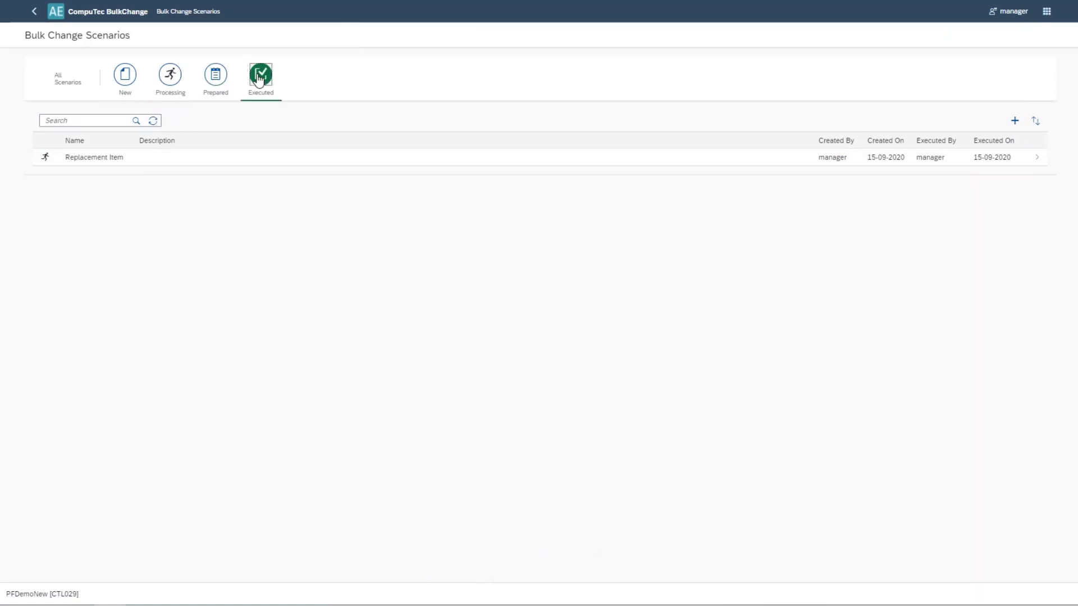
{"action": "left_click", "coordinate": [154, 122]}
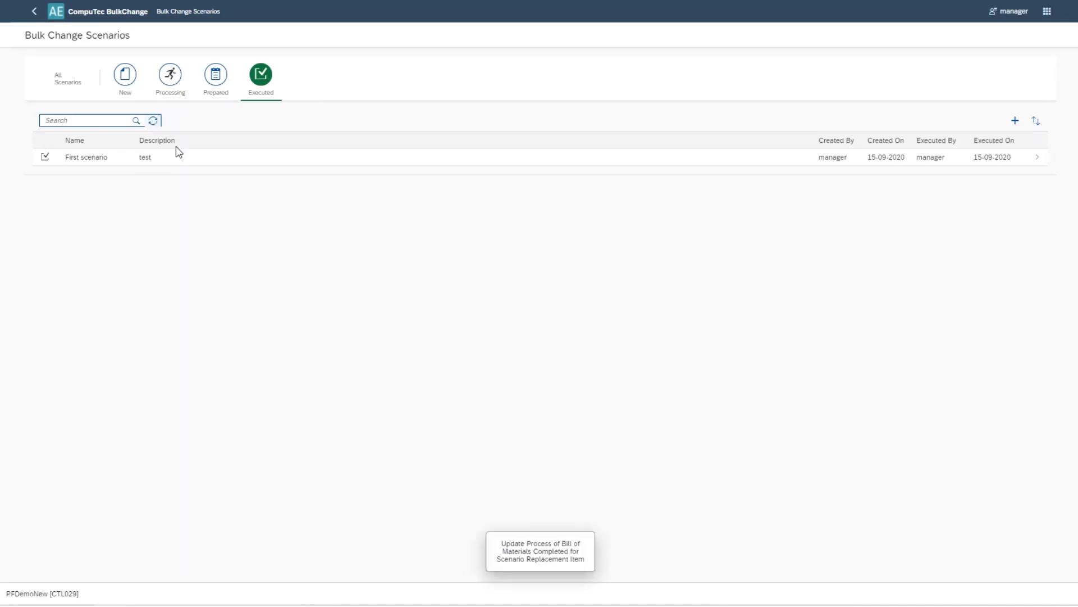
{"action": "left_click", "coordinate": [155, 121]}
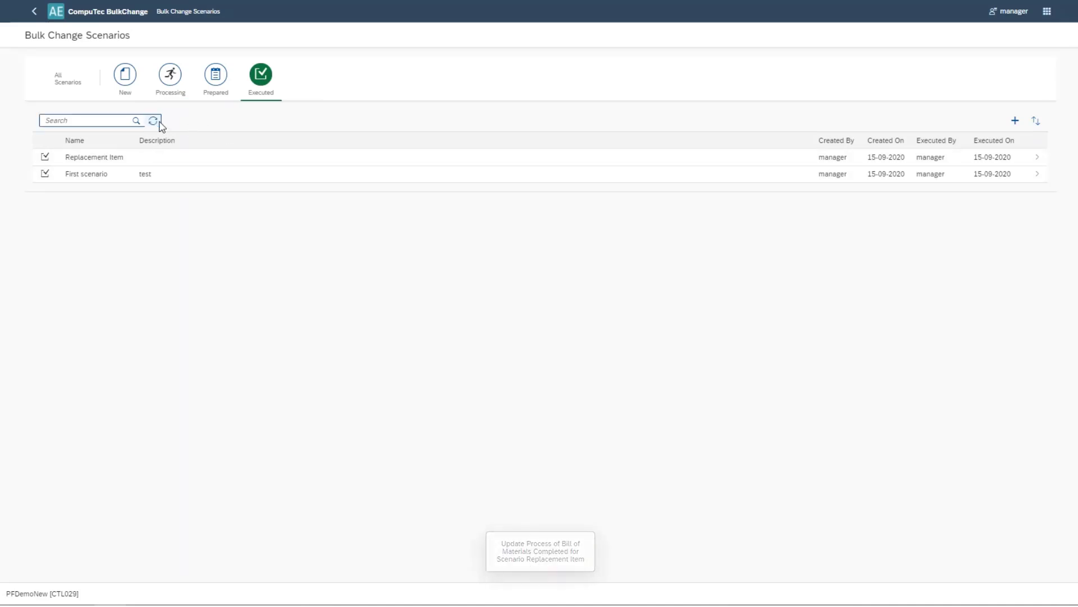
- Open the executed Replacement Item scenario and reload its proposed changes to check each BOM's update status
{"action": "left_click", "coordinate": [157, 163]}
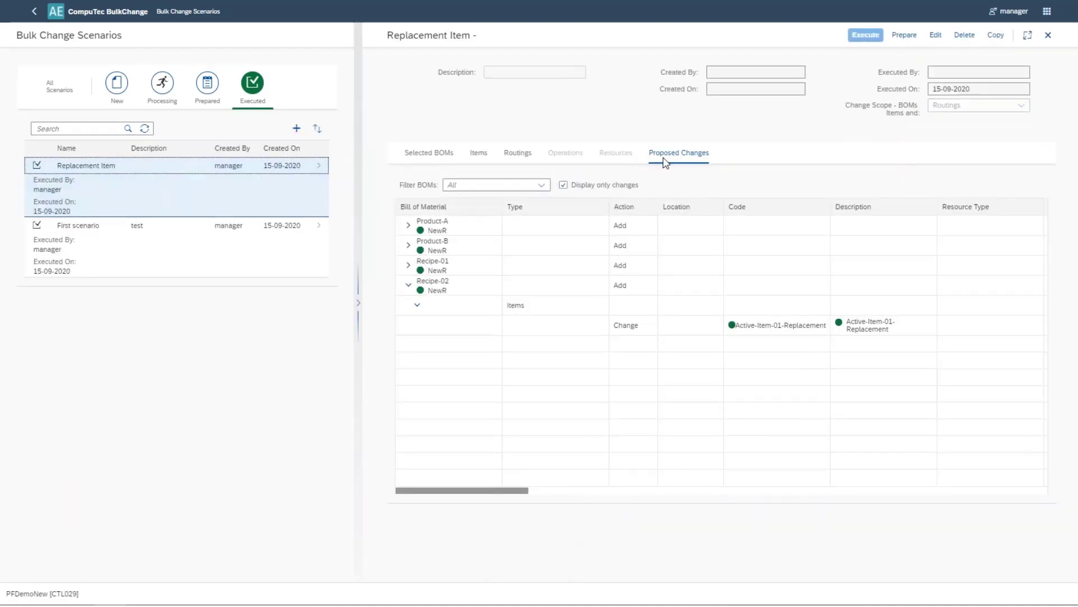
{"action": "left_click", "coordinate": [509, 156]}
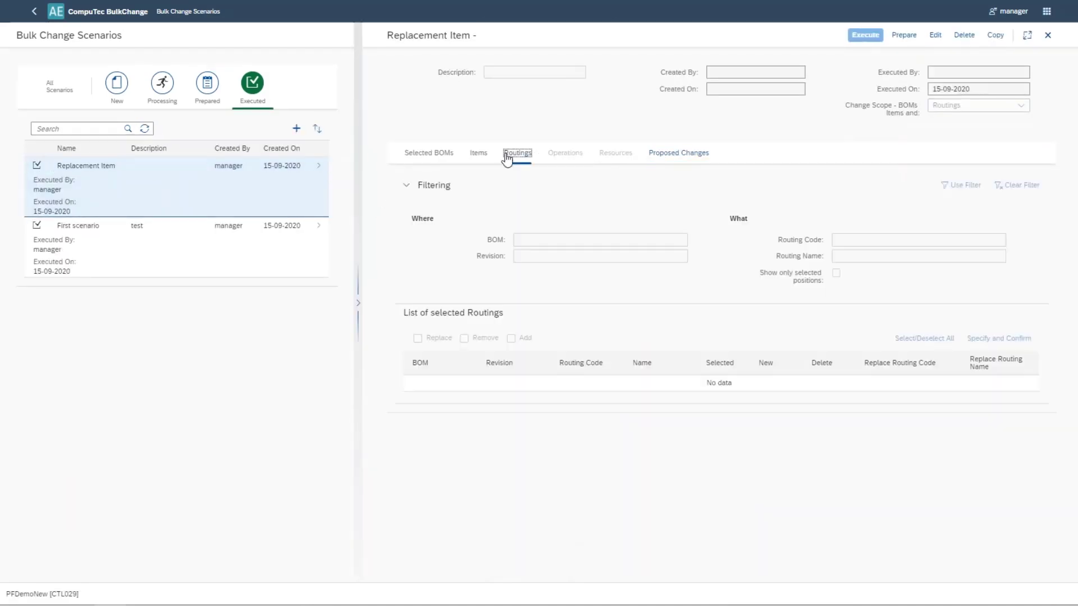
{"action": "left_click", "coordinate": [679, 152]}
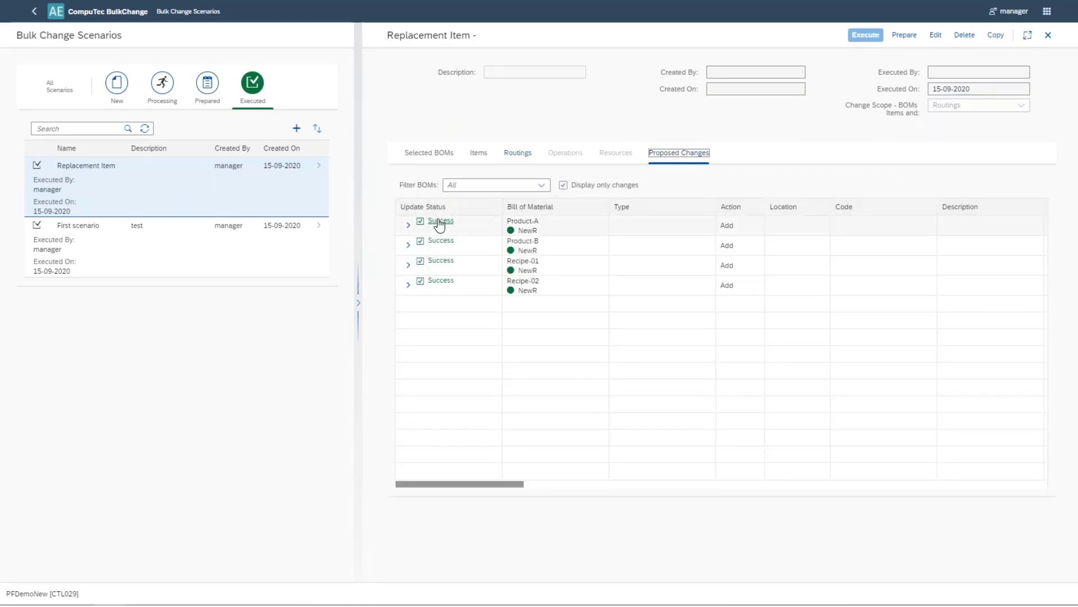